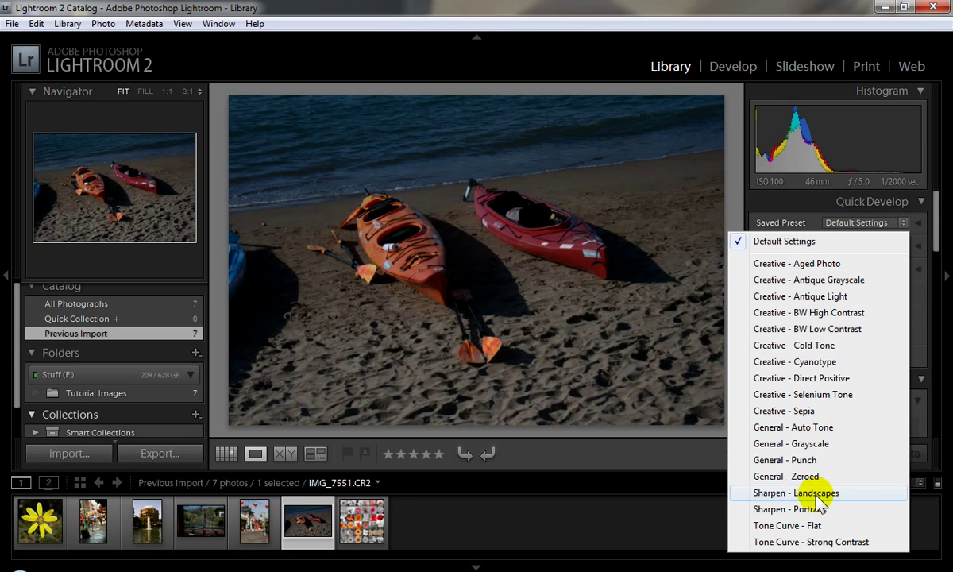
# Step: Try the Sharpen - Landscapes, Sharpen - Portraits, Tone Curve - Flat and Strong Contrast presets
pyautogui.click(816, 493)
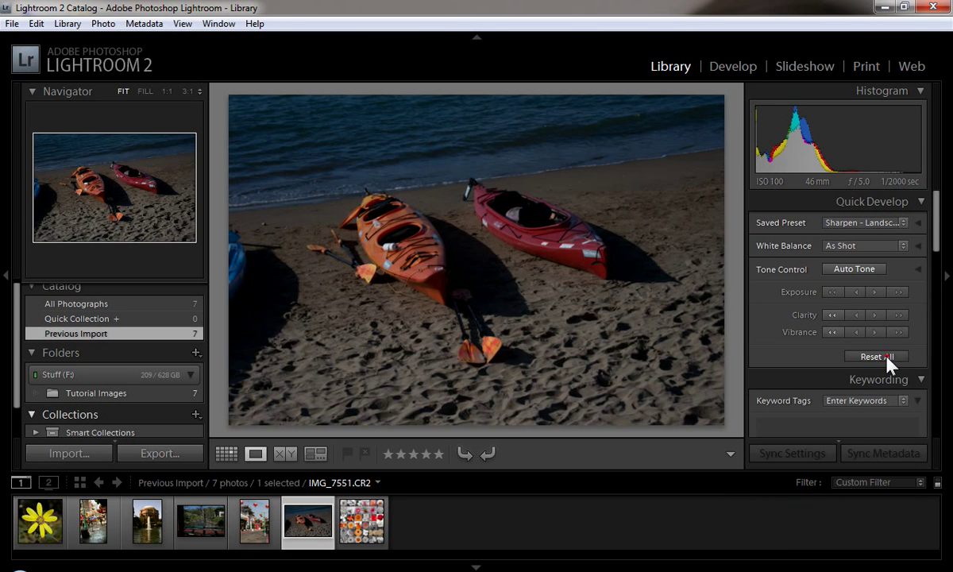
pyautogui.click(901, 223)
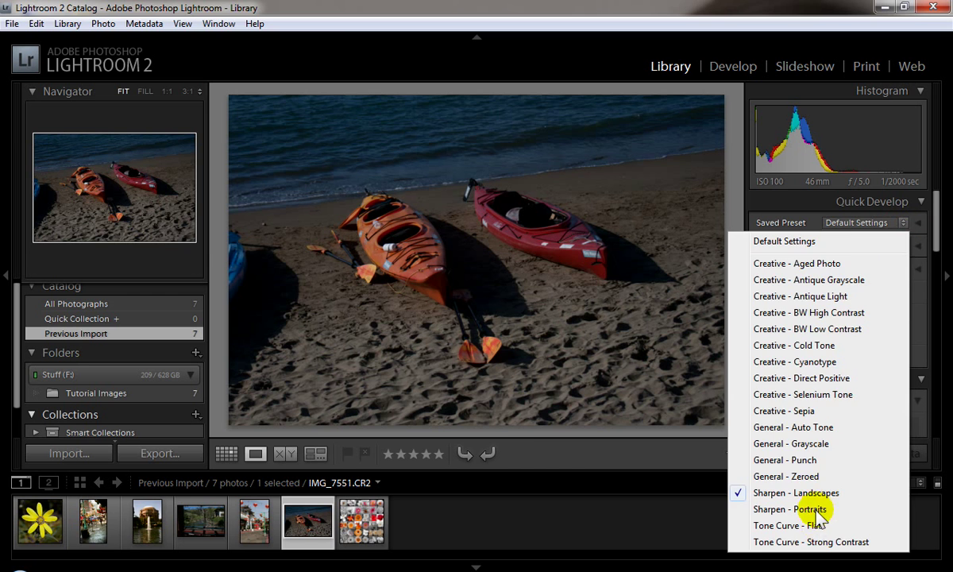
pyautogui.click(818, 509)
pyautogui.click(896, 222)
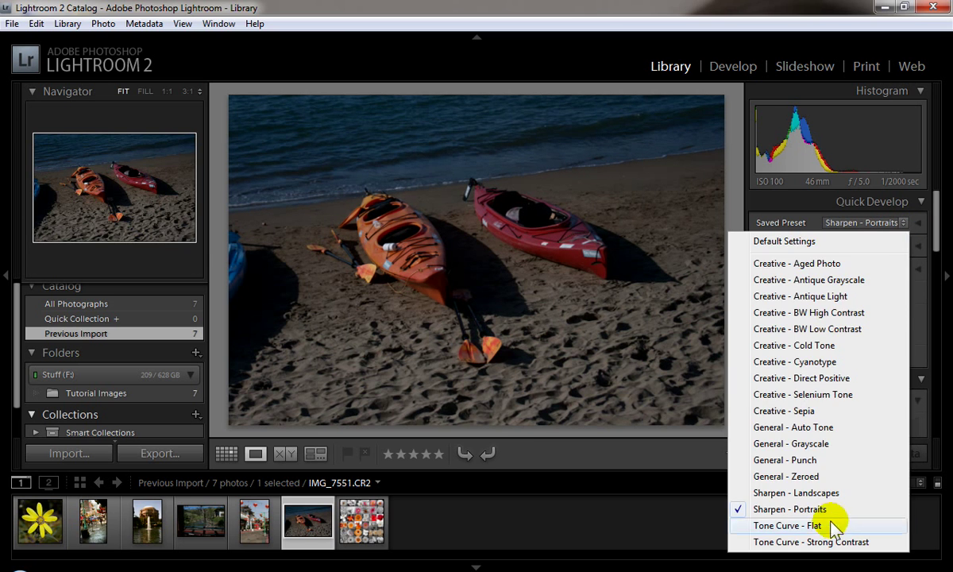
pyautogui.click(831, 524)
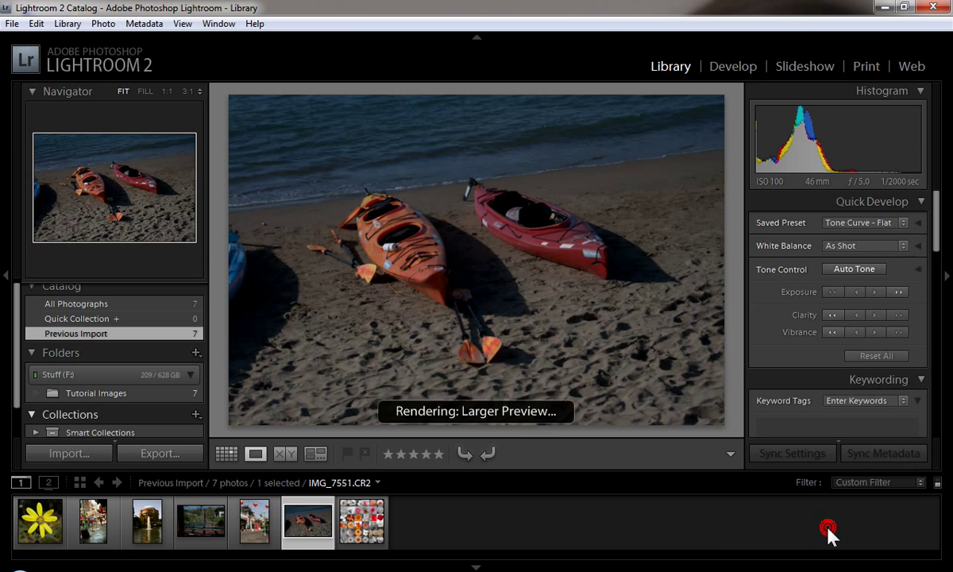
pyautogui.click(873, 223)
pyautogui.click(926, 365)
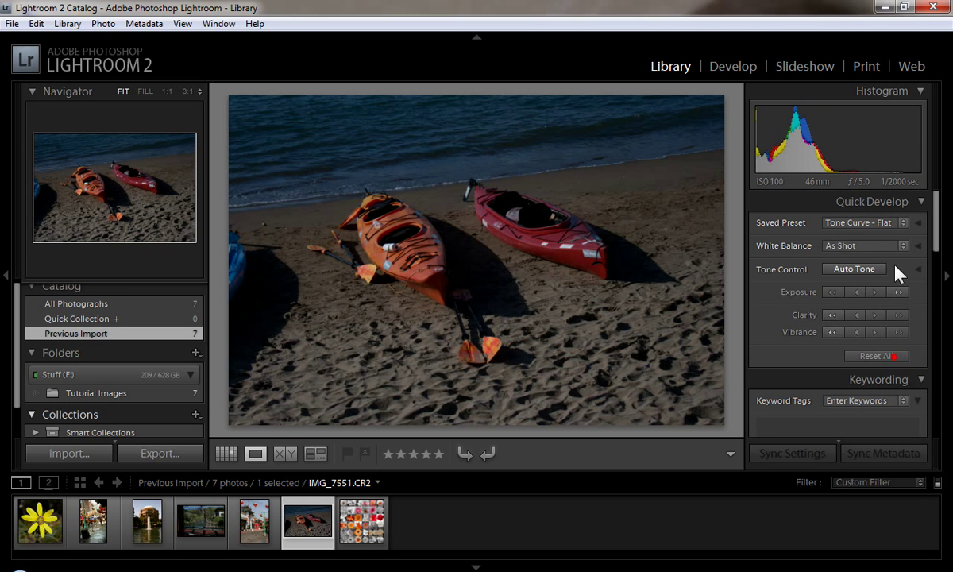
pyautogui.click(896, 223)
pyautogui.click(778, 543)
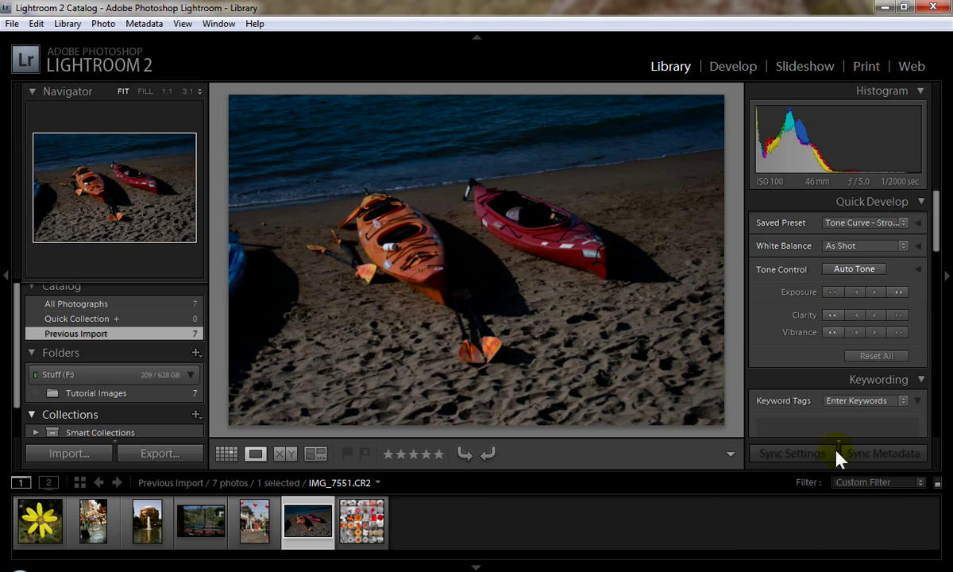
# Step: Reset all Quick Develop adjustments and apply the Creative - Aged Photo preset
pyautogui.click(873, 355)
pyautogui.click(882, 223)
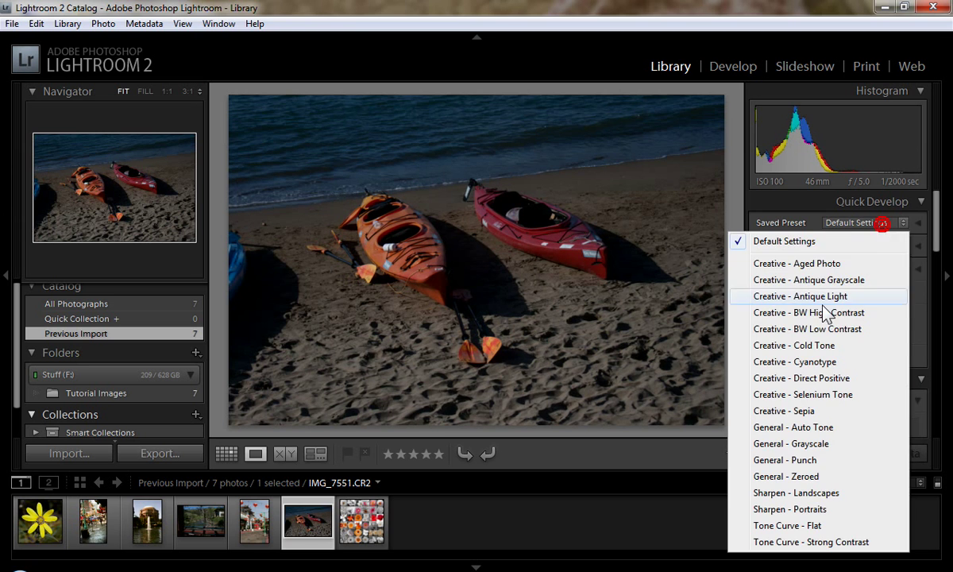
pyautogui.click(826, 264)
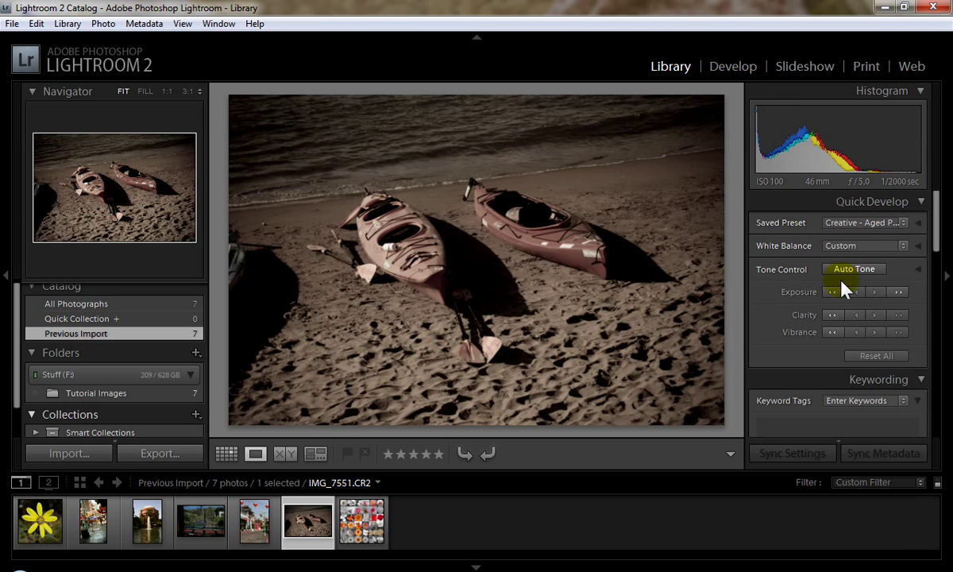
# Step: In Develop's Basic panel, set Exposure to +1.43, Fill Light to 13 and Blacks to 12
pyautogui.click(734, 69)
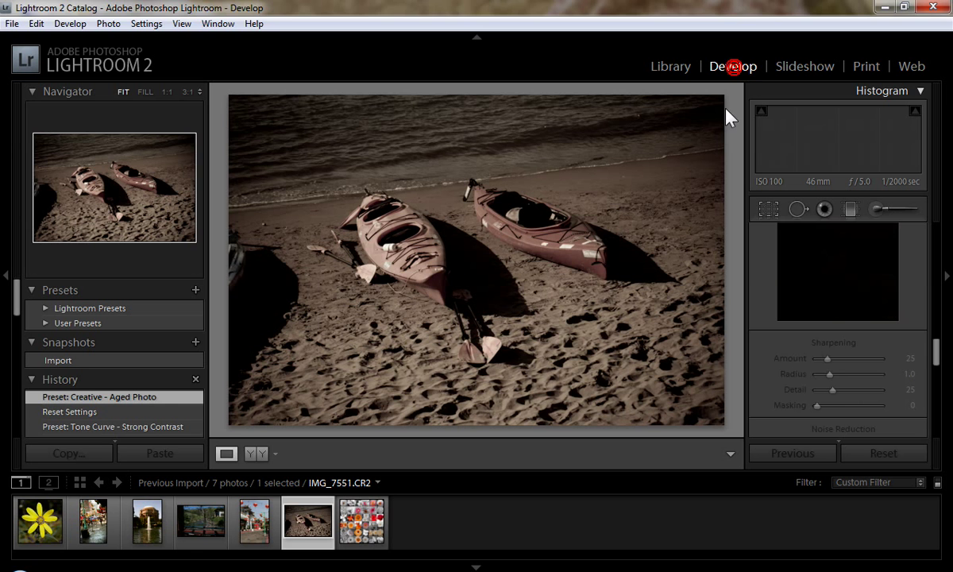
pyautogui.moveTo(934, 359); pyautogui.dragTo(931, 245)
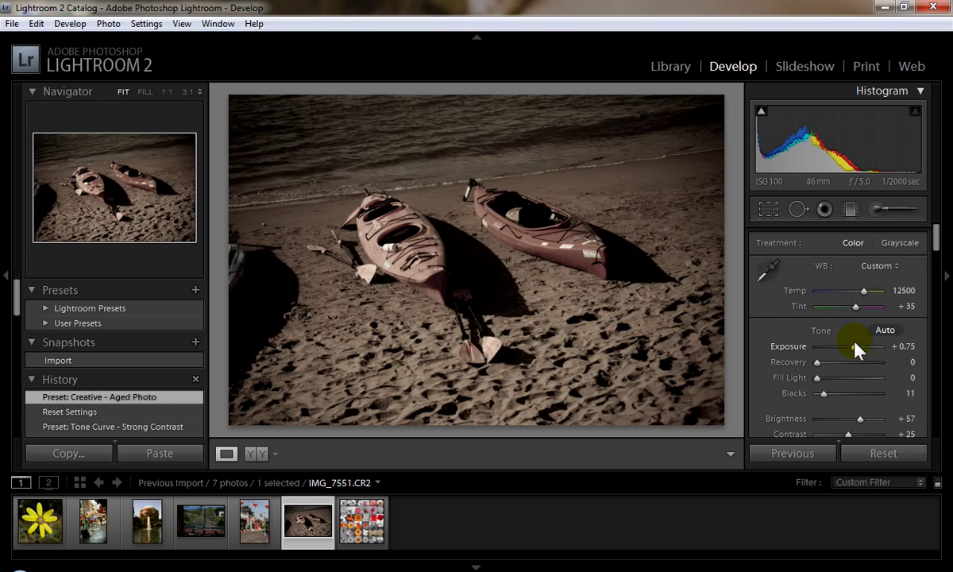
pyautogui.moveTo(855, 343); pyautogui.dragTo(854, 349)
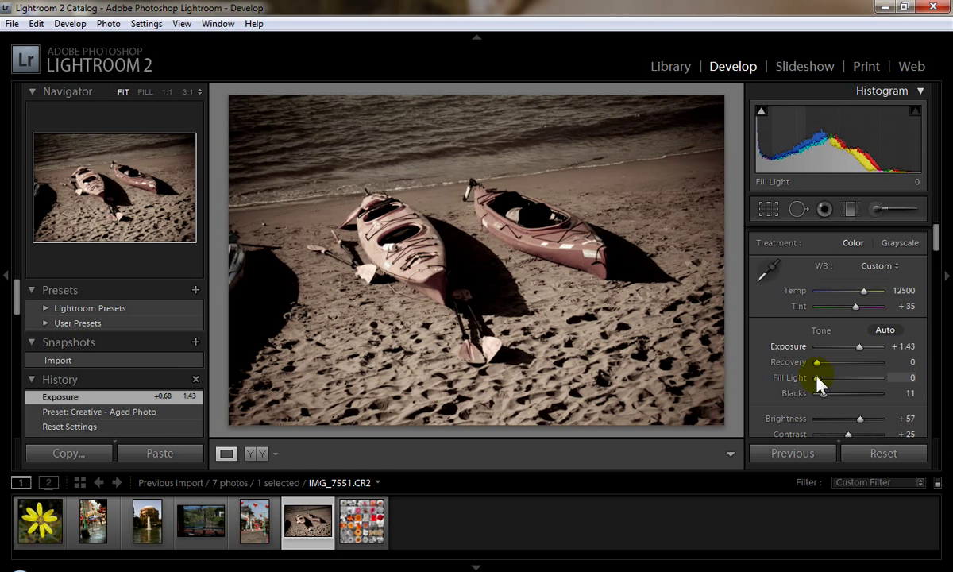
pyautogui.moveTo(816, 378); pyautogui.dragTo(826, 378)
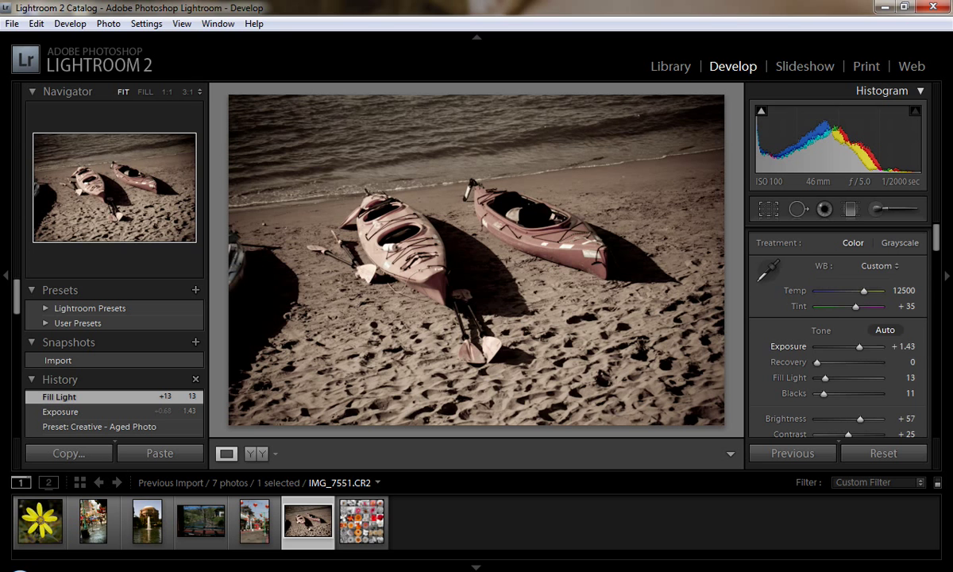
pyautogui.moveTo(935, 238); pyautogui.dragTo(927, 260)
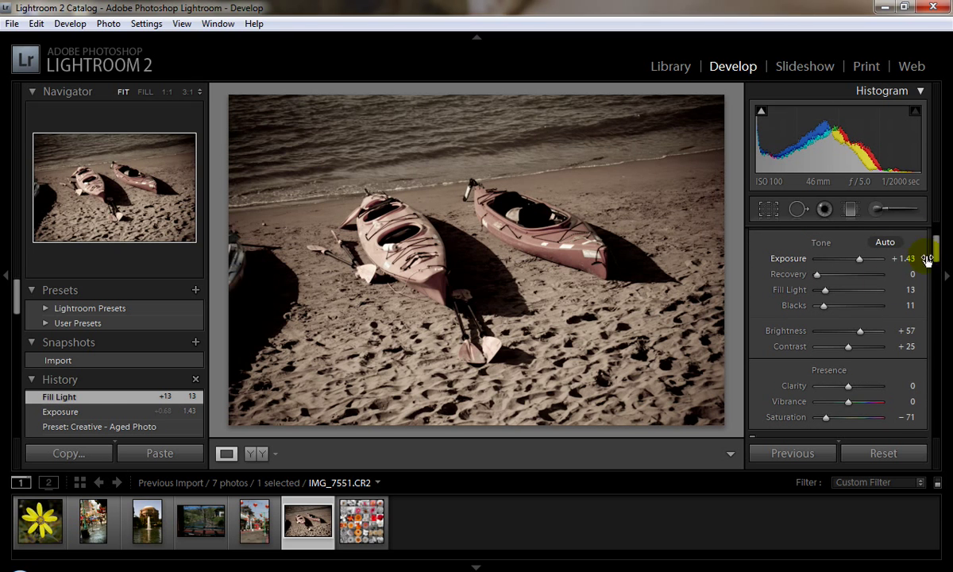
pyautogui.moveTo(823, 305); pyautogui.dragTo(826, 309)
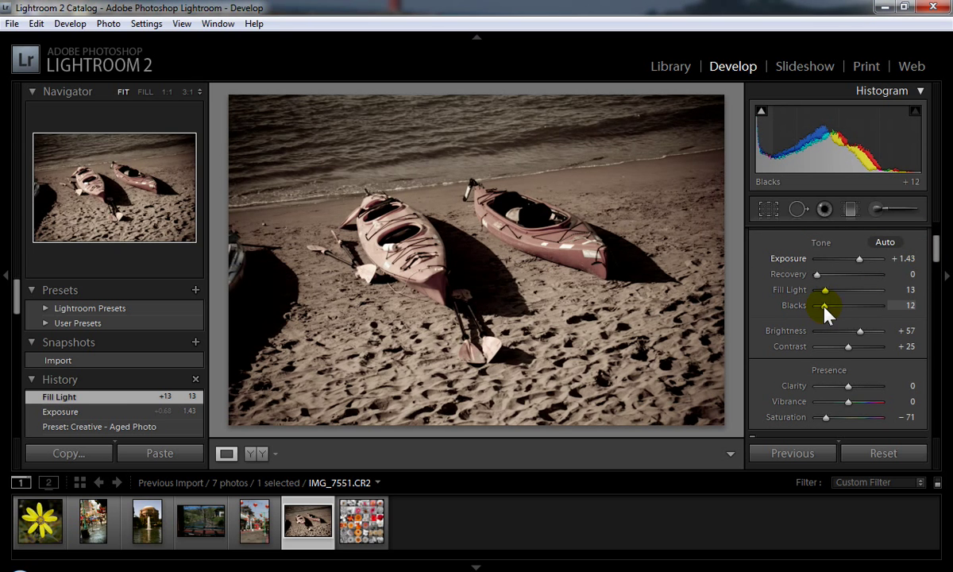
pyautogui.moveTo(935, 251); pyautogui.dragTo(936, 287)
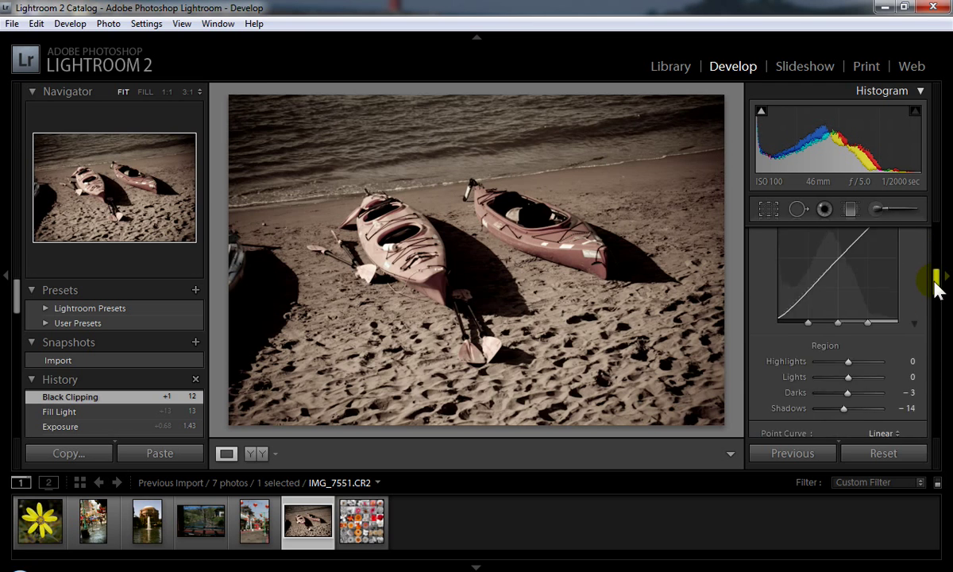
# Step: Zoom to 1:1 on the red kayak and test luminance noise reduction at 29 and 100
pyautogui.click(570, 298)
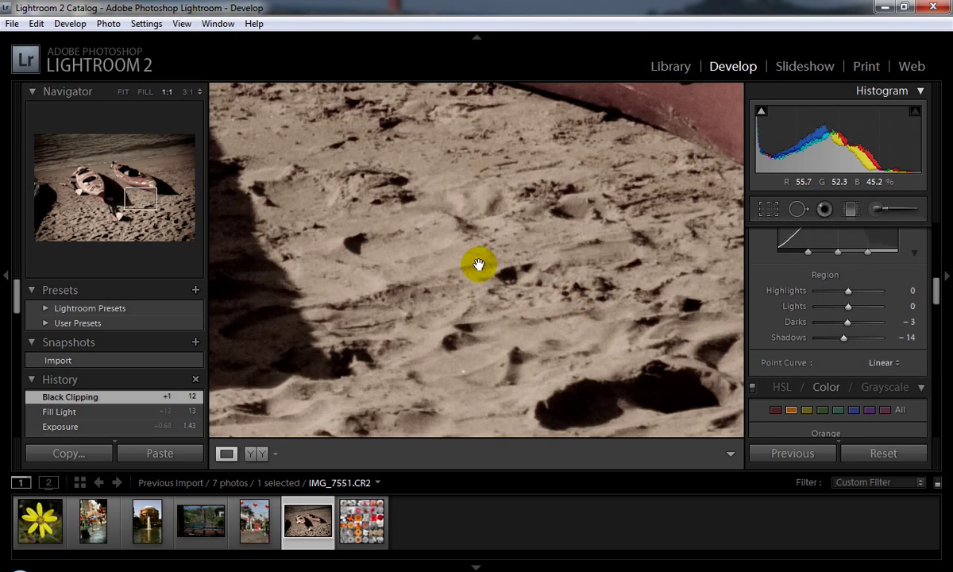
pyautogui.moveTo(615, 95); pyautogui.dragTo(648, 290)
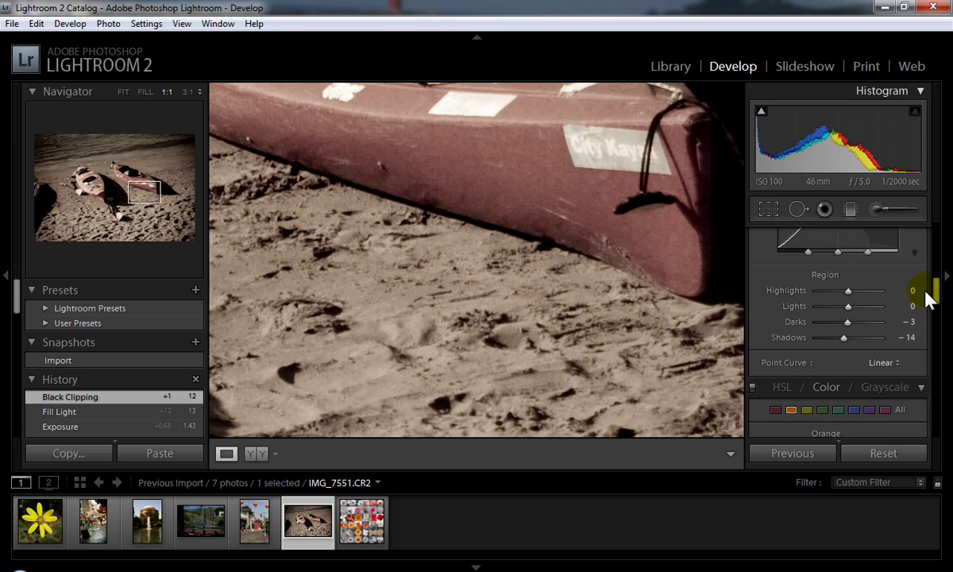
pyautogui.moveTo(938, 290); pyautogui.dragTo(936, 373)
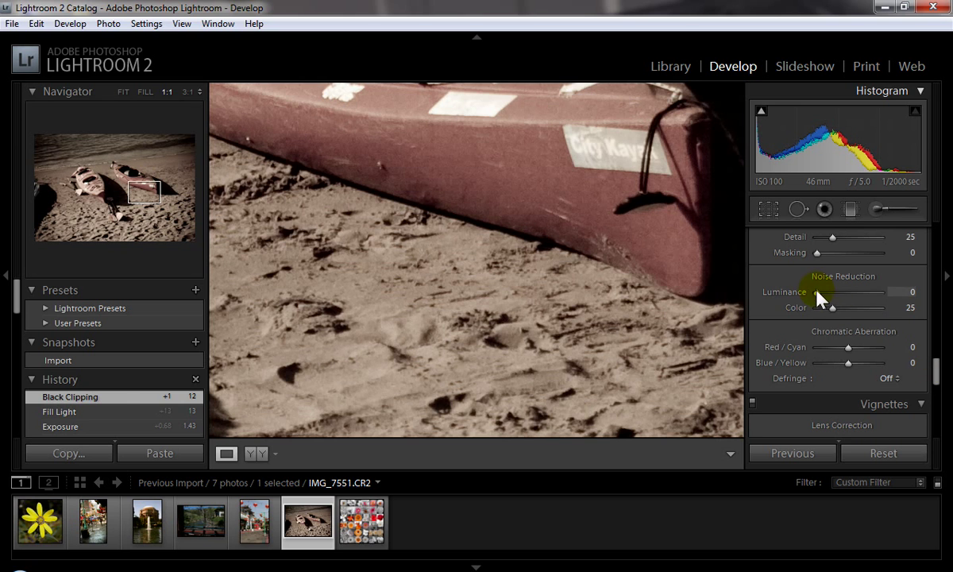
pyautogui.moveTo(817, 291)
pyautogui.mouseDown()
pyautogui.moveTo(842, 292)
pyautogui.moveTo(849, 307)
pyautogui.moveTo(834, 308)
pyautogui.moveTo(830, 293)
pyautogui.mouseUp()
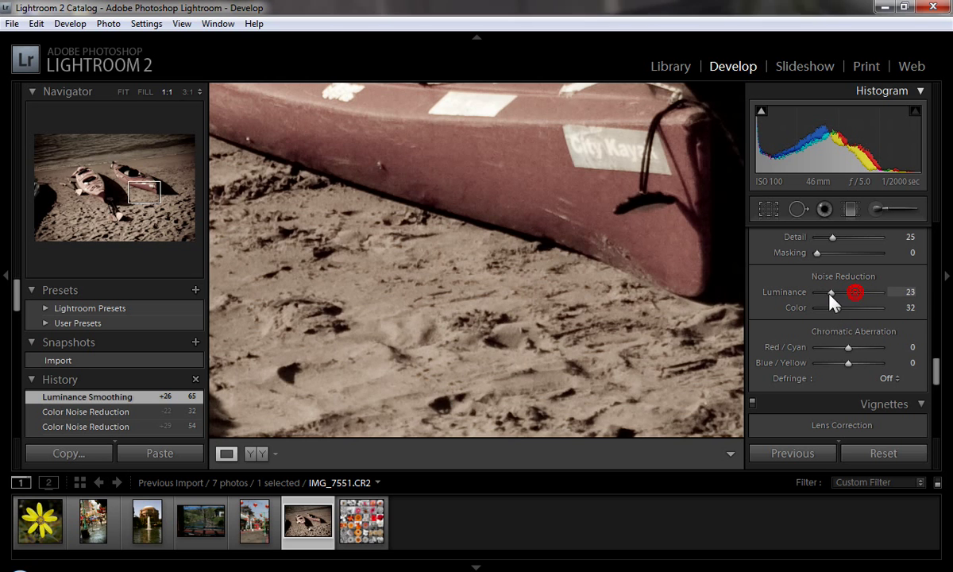
pyautogui.click(834, 293)
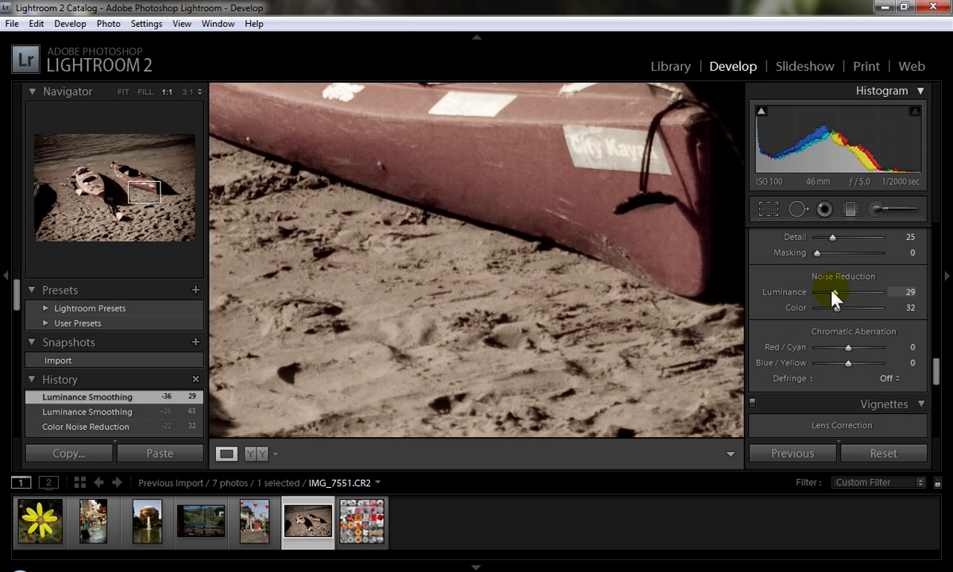
pyautogui.moveTo(877, 298); pyautogui.dragTo(900, 295)
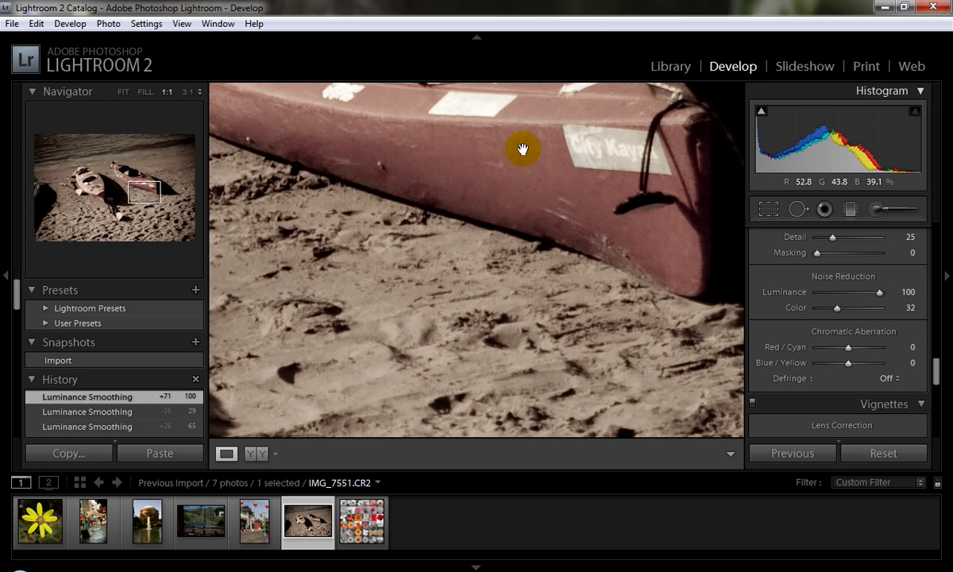
# Step: Test colour noise reduction at 100, then reset it to 0 while panning the kayak
pyautogui.moveTo(521, 150)
pyautogui.mouseDown()
pyautogui.moveTo(542, 215)
pyautogui.moveTo(492, 238)
pyautogui.moveTo(559, 231)
pyautogui.mouseUp()
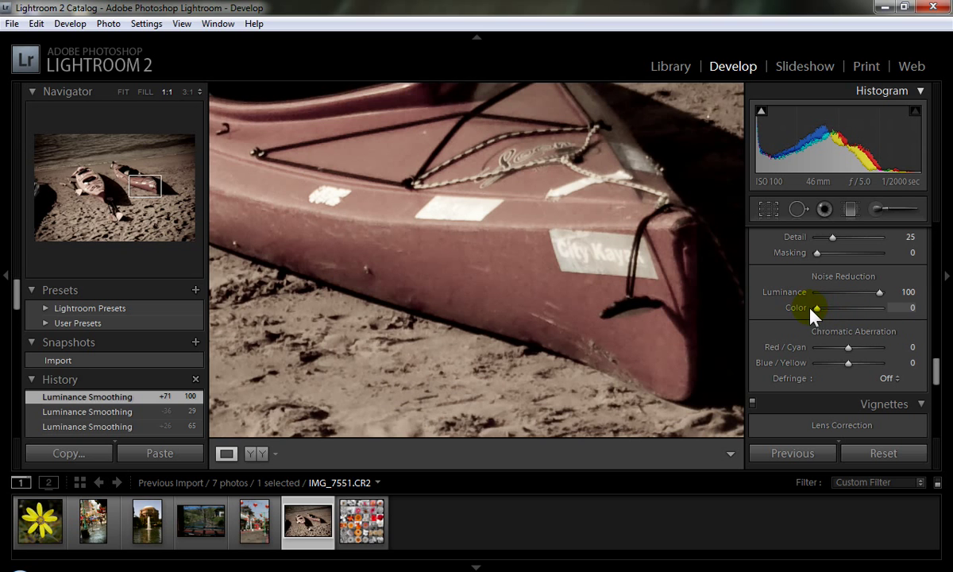
pyautogui.moveTo(816, 308); pyautogui.dragTo(891, 316)
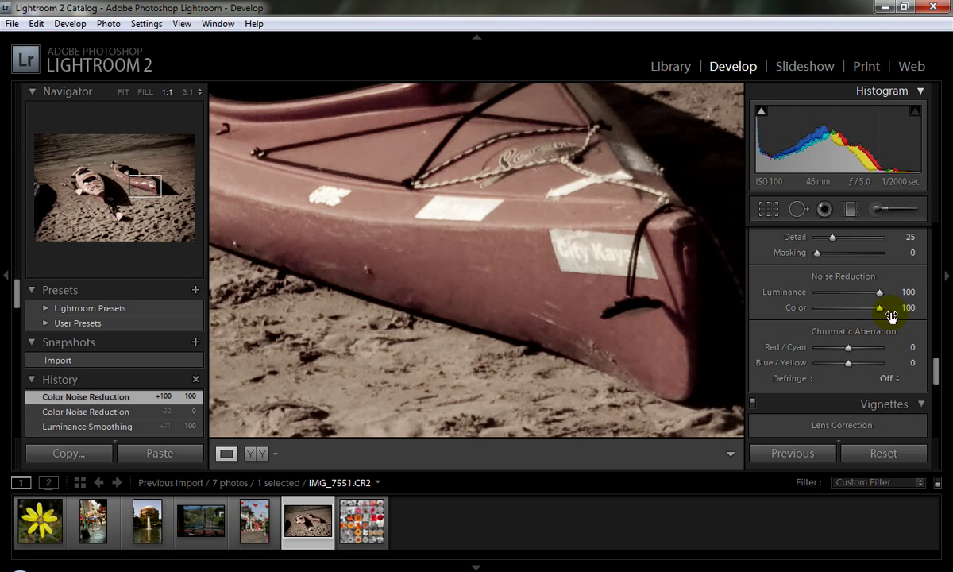
pyautogui.doubleClick(874, 308)
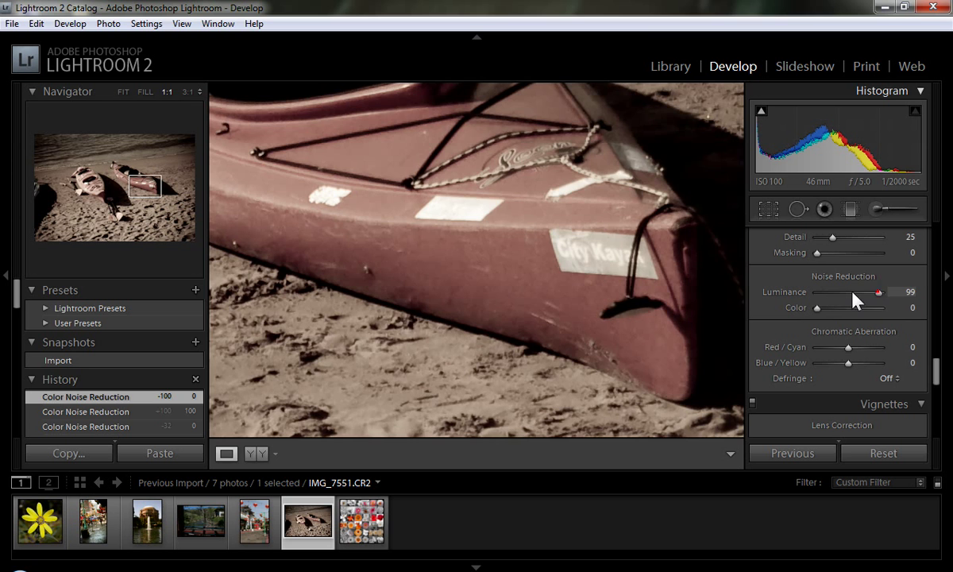
pyautogui.moveTo(602, 248); pyautogui.dragTo(606, 315)
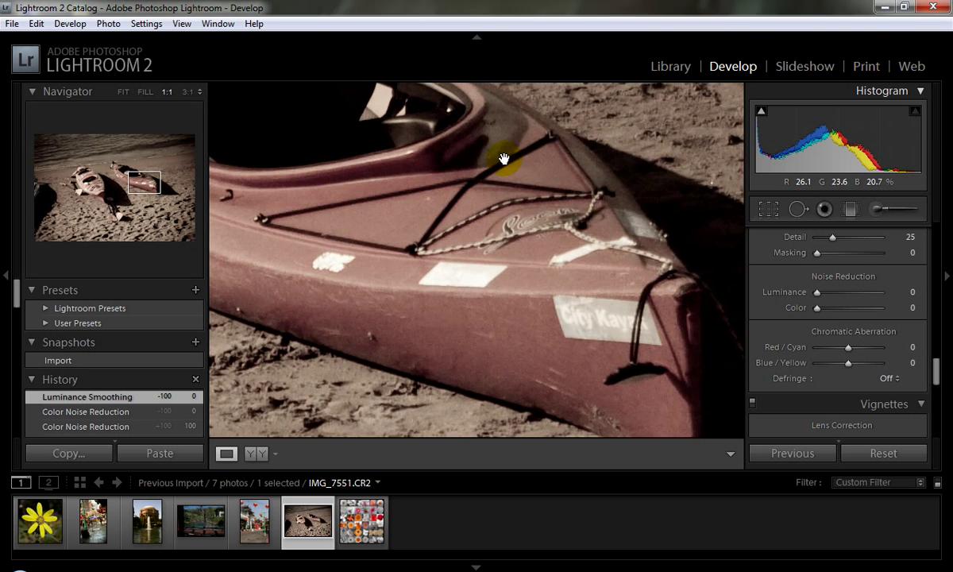
# Step: Pan the 1:1 view across both kayaks' hulls and cockpit, then return to the whole photo
pyautogui.moveTo(532, 269); pyautogui.dragTo(611, 293)
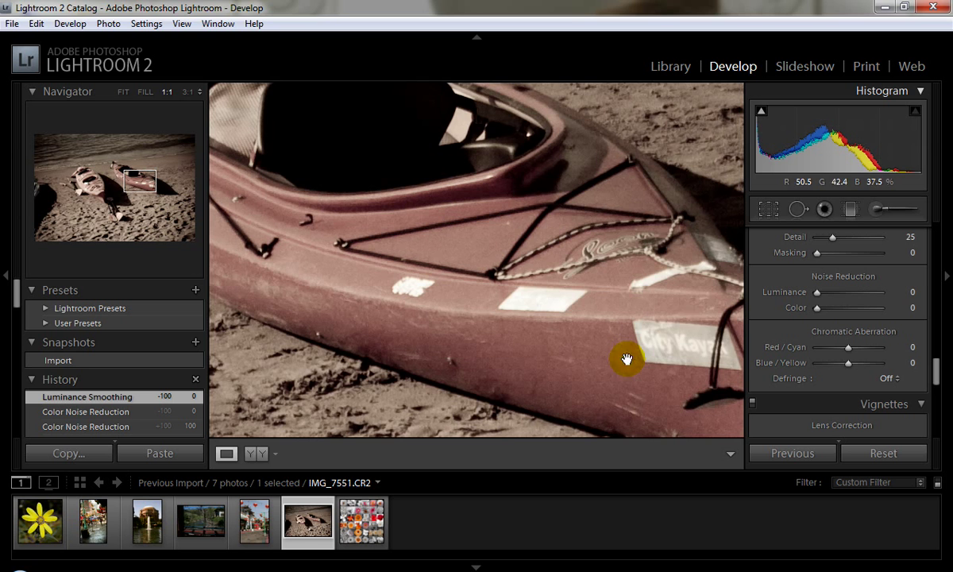
pyautogui.moveTo(531, 217)
pyautogui.mouseDown()
pyautogui.moveTo(588, 260)
pyautogui.moveTo(492, 255)
pyautogui.moveTo(467, 212)
pyautogui.moveTo(323, 346)
pyautogui.moveTo(379, 302)
pyautogui.moveTo(354, 310)
pyautogui.moveTo(474, 311)
pyautogui.moveTo(413, 293)
pyautogui.mouseUp()
pyautogui.click(523, 321)
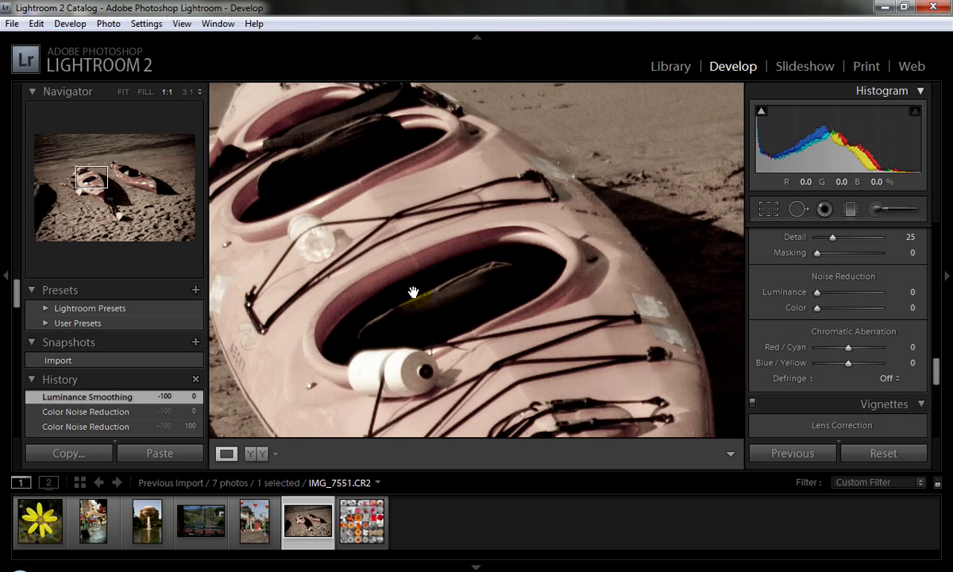
pyautogui.moveTo(494, 302); pyautogui.dragTo(469, 272)
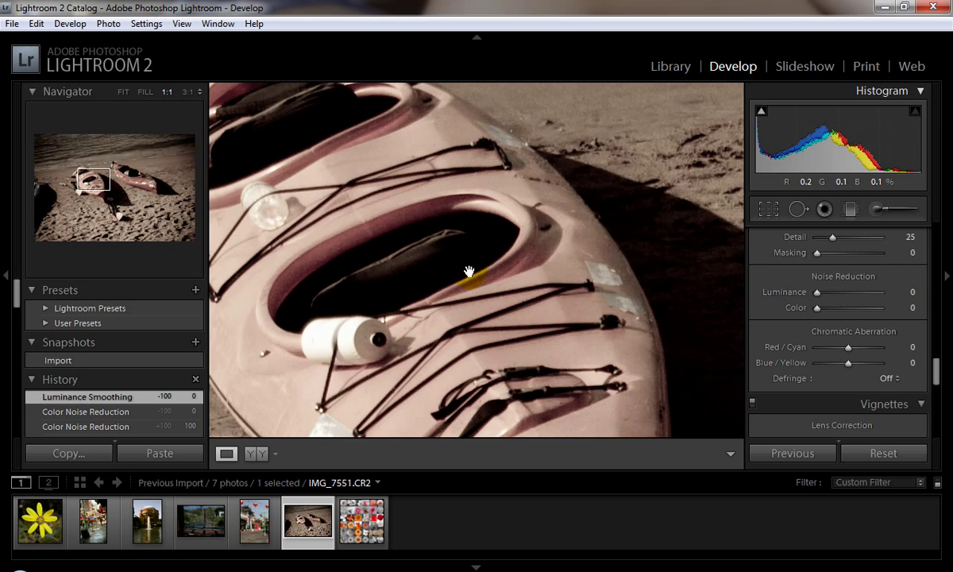
pyautogui.click(531, 261)
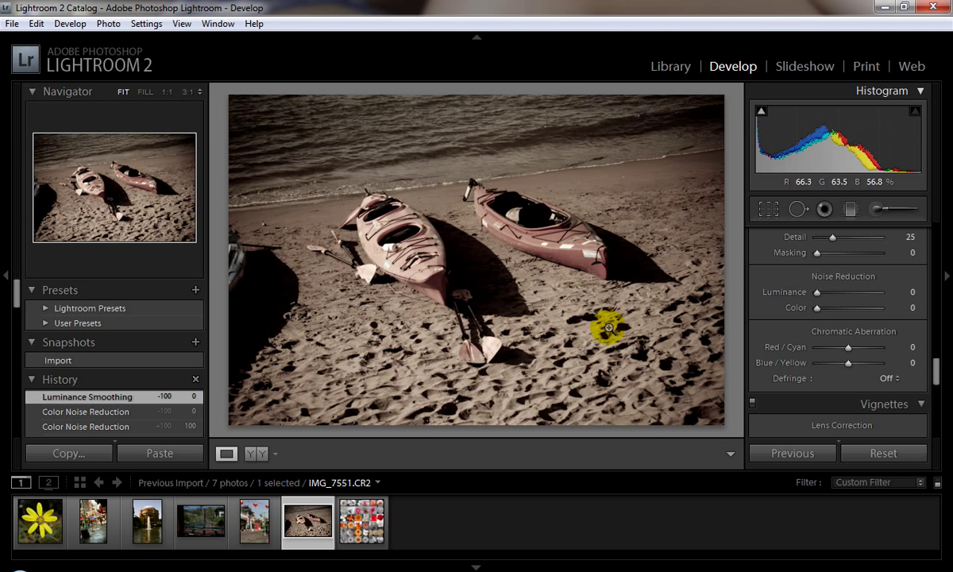
# Step: In the Basic panel, raise exposure to +1.81 and contrast from +34 to +59
pyautogui.moveTo(949, 388); pyautogui.dragTo(938, 234)
pyautogui.moveTo(862, 358); pyautogui.dragTo(864, 360)
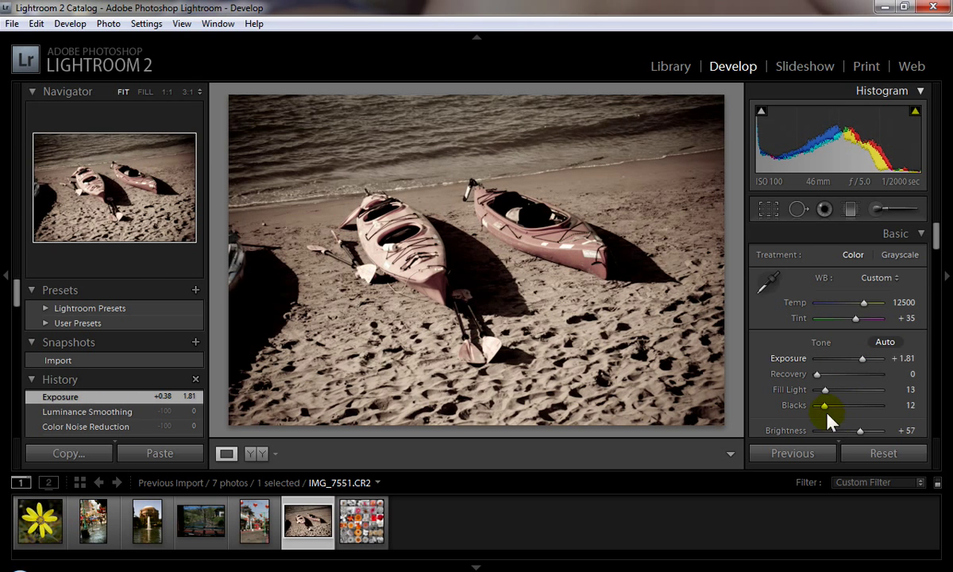
pyautogui.moveTo(937, 231); pyautogui.dragTo(937, 242)
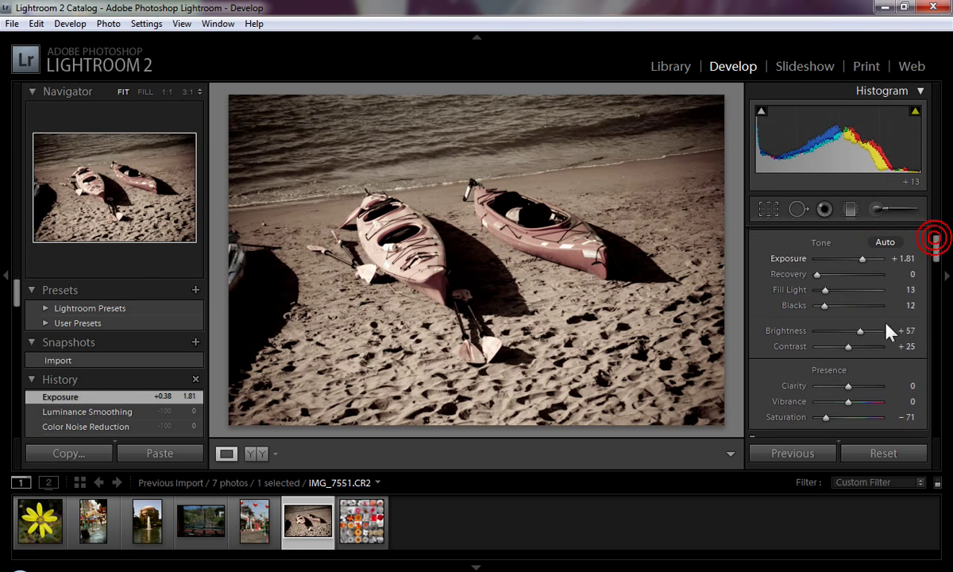
pyautogui.click(850, 347)
pyautogui.moveTo(852, 347); pyautogui.dragTo(862, 348)
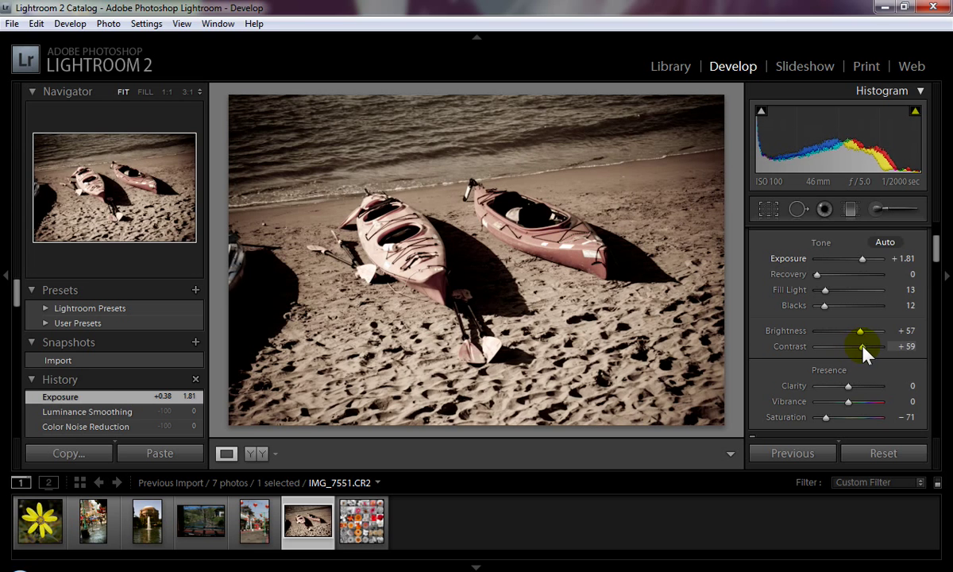
# Step: Set Saturation to -64 and add a lens-correction vignette of amount -76, midpoint 64
pyautogui.moveTo(843, 417); pyautogui.dragTo(829, 418)
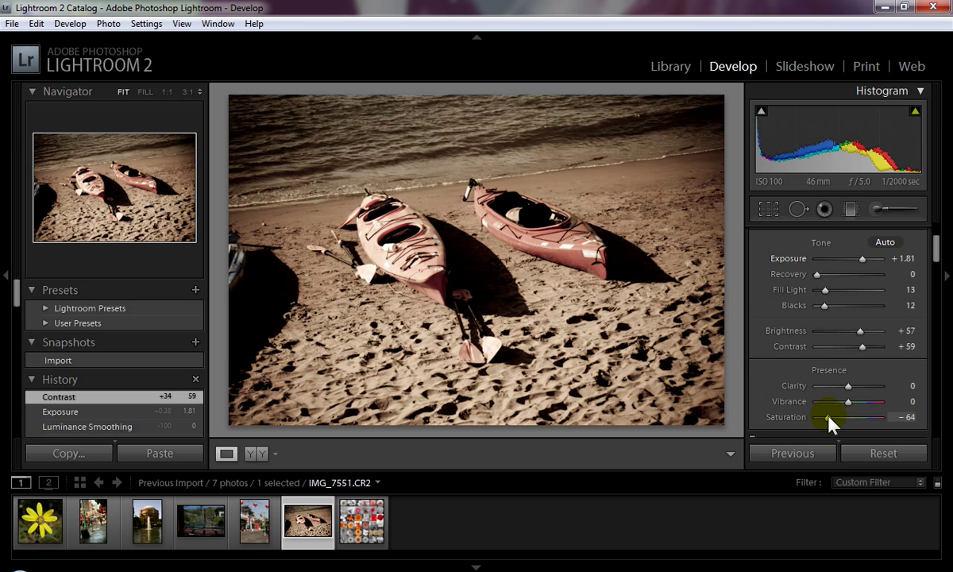
pyautogui.moveTo(940, 270); pyautogui.dragTo(931, 395)
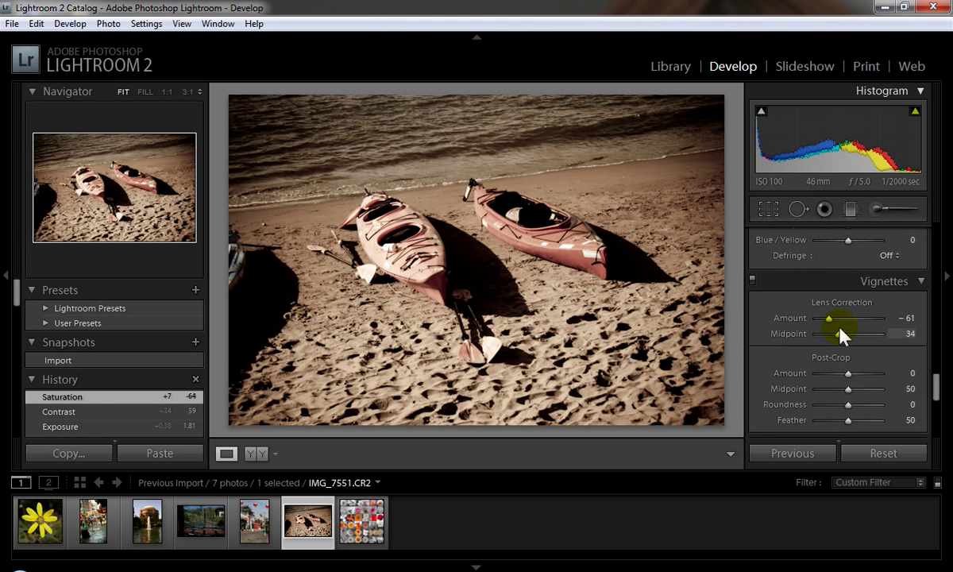
pyautogui.moveTo(831, 320); pyautogui.dragTo(858, 334)
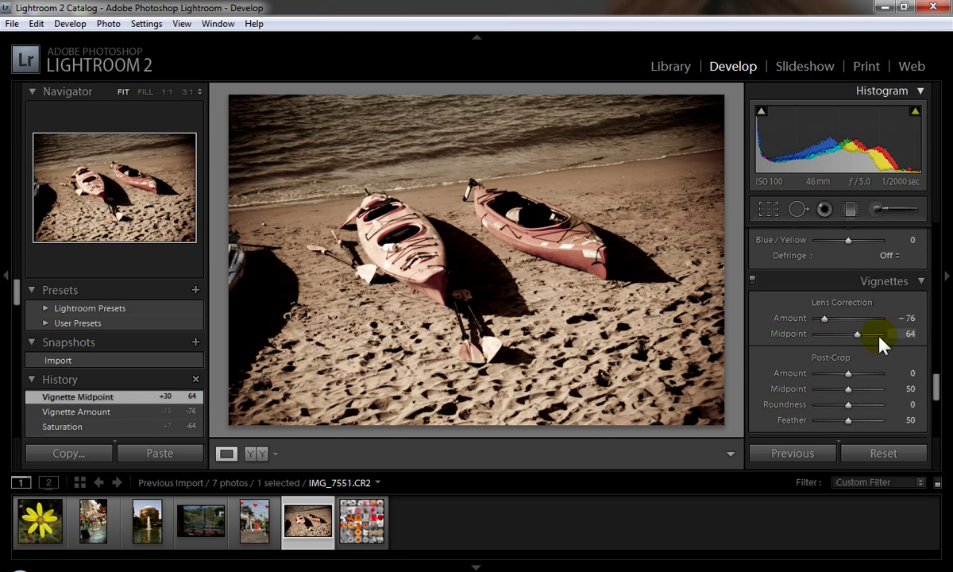
pyautogui.moveTo(935, 389)
pyautogui.mouseDown()
pyautogui.moveTo(939, 342)
pyautogui.moveTo(939, 358)
pyautogui.mouseUp()
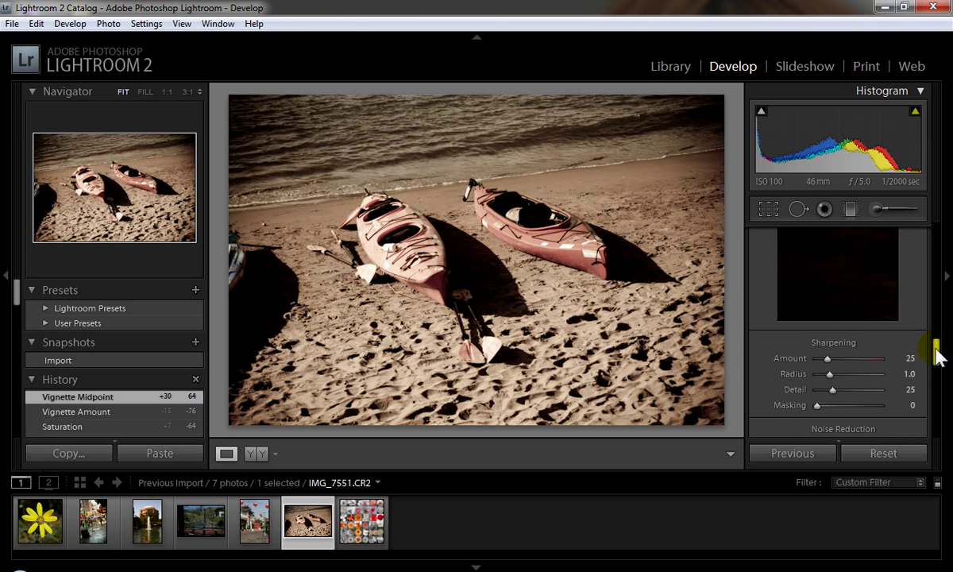
# Step: Inspect the front kayak's bow at 1:1 while setting sharpening Amount 64, Radius 0.8, Detail 36
pyautogui.click(488, 282)
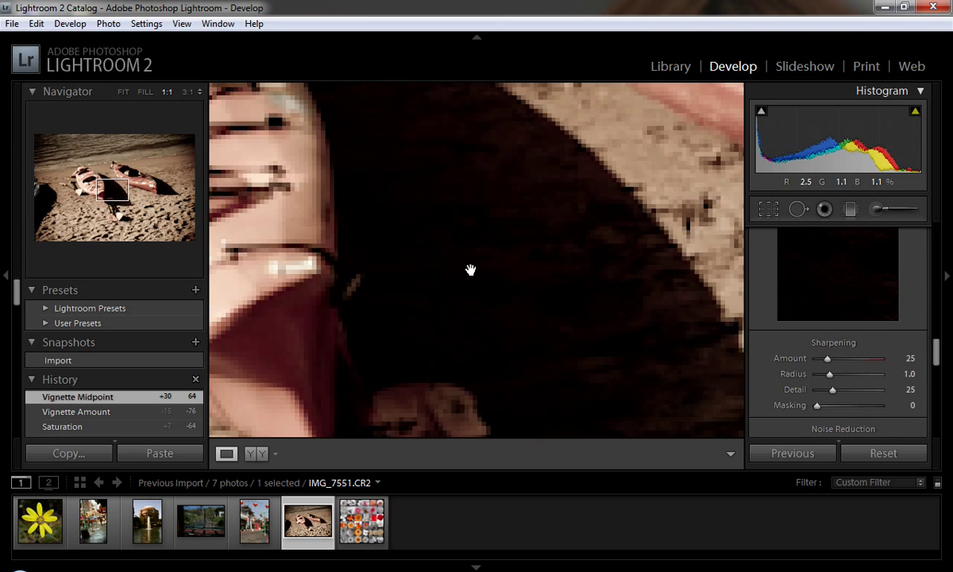
pyautogui.moveTo(468, 268)
pyautogui.mouseDown()
pyautogui.moveTo(419, 232)
pyautogui.moveTo(578, 226)
pyautogui.mouseUp()
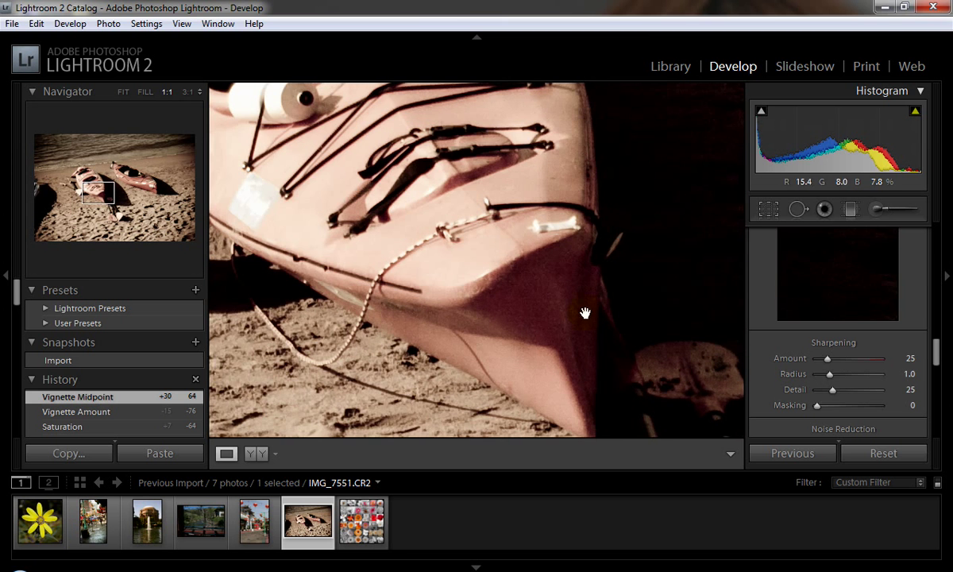
pyautogui.moveTo(826, 359)
pyautogui.mouseDown()
pyautogui.moveTo(854, 362)
pyautogui.moveTo(833, 367)
pyautogui.moveTo(864, 383)
pyautogui.moveTo(828, 383)
pyautogui.moveTo(842, 400)
pyautogui.mouseUp()
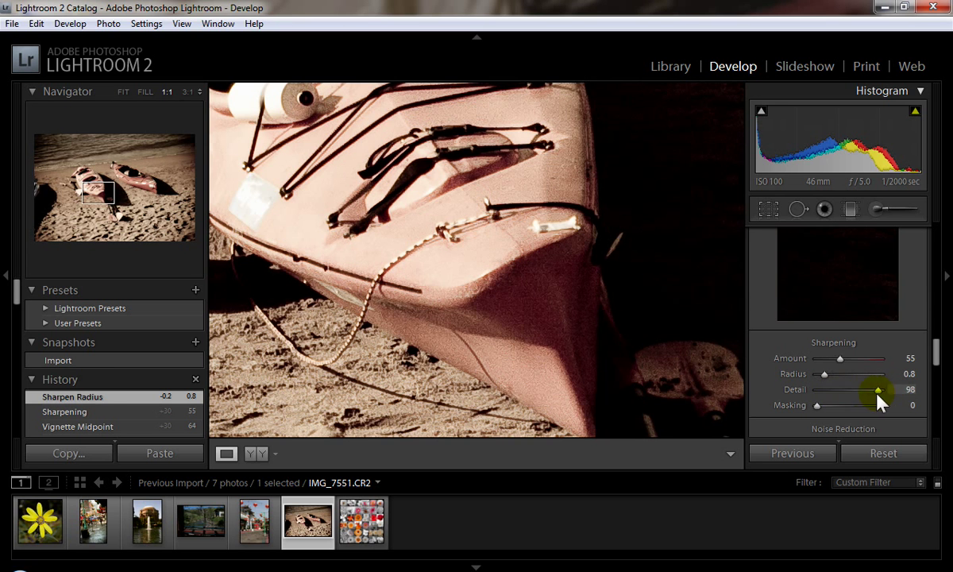
pyautogui.moveTo(830, 401)
pyautogui.mouseDown()
pyautogui.moveTo(830, 393)
pyautogui.moveTo(848, 409)
pyautogui.moveTo(840, 390)
pyautogui.moveTo(851, 361)
pyautogui.mouseUp()
pyautogui.click(602, 314)
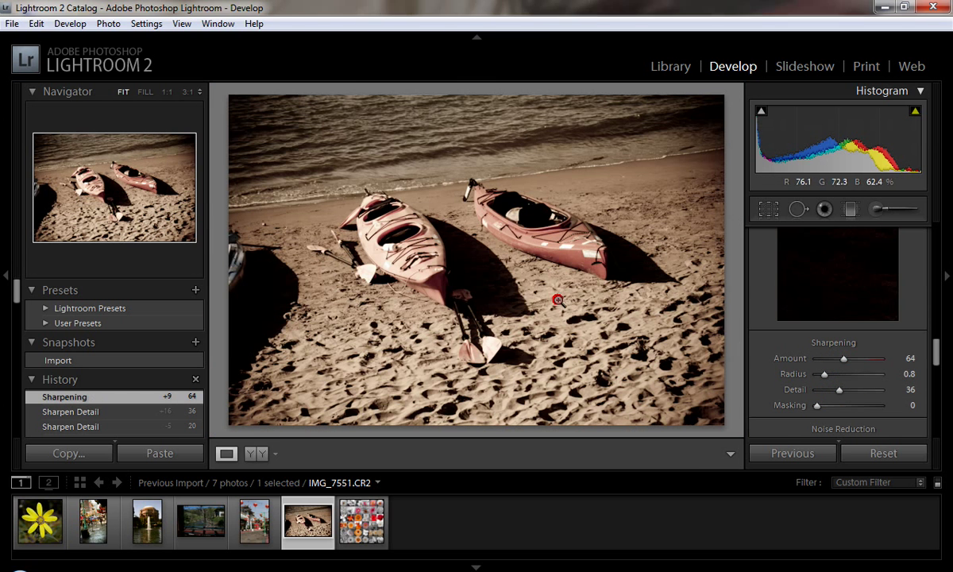
pyautogui.click(910, 347)
# Step: Try a highlight hue in the Split Toning panel
pyautogui.scroll(1, 939, 363)
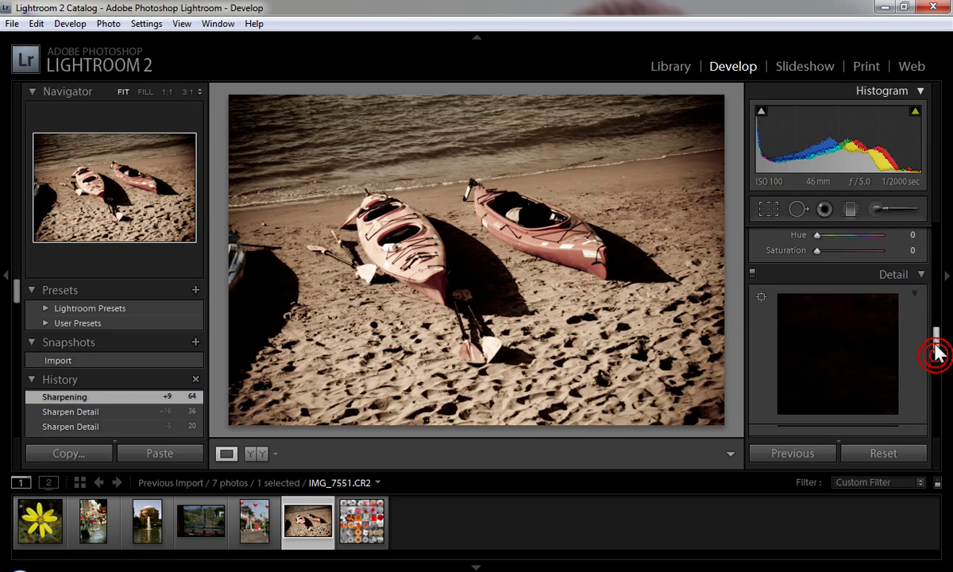
pyautogui.scroll(-3, 940, 370)
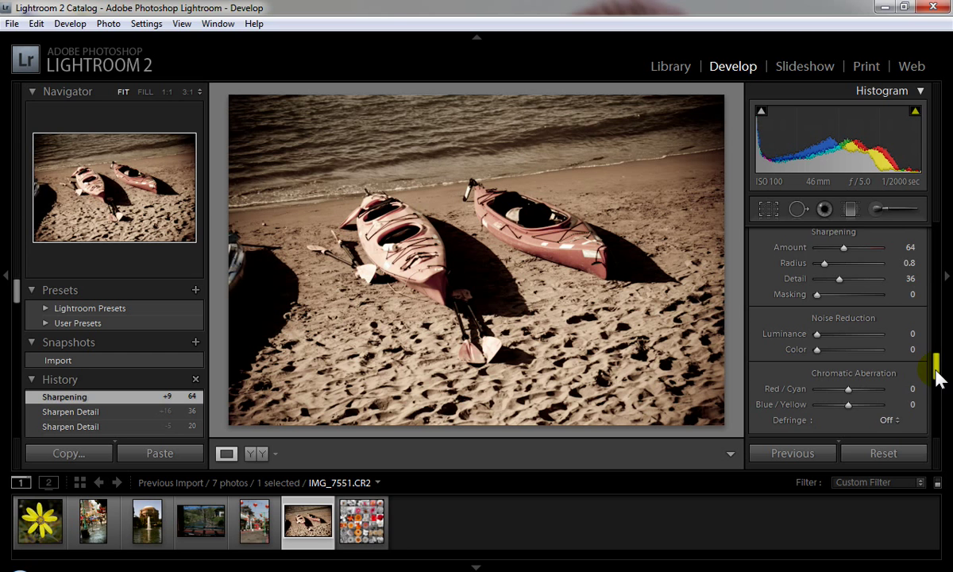
pyautogui.moveTo(936, 374); pyautogui.dragTo(937, 329)
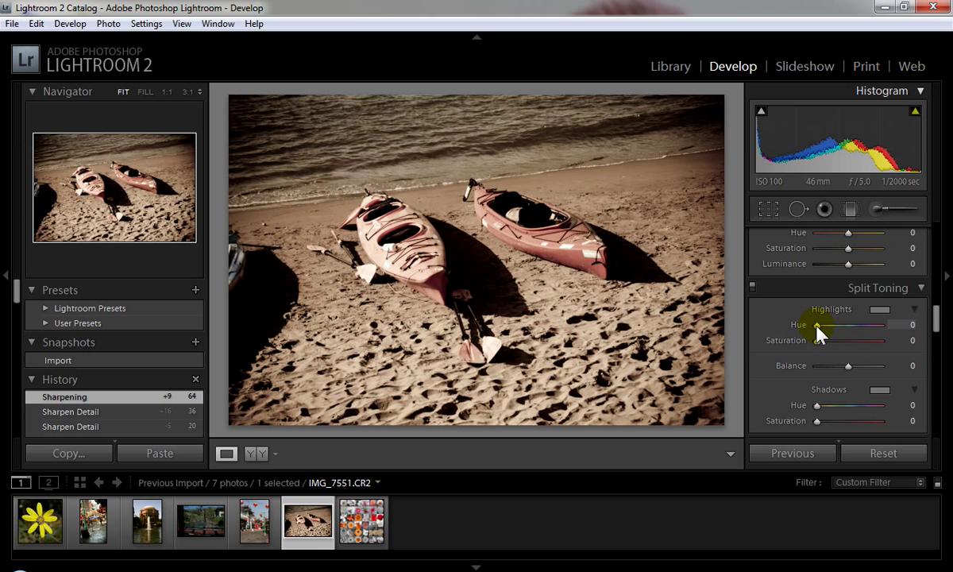
pyautogui.moveTo(820, 327); pyautogui.dragTo(838, 330)
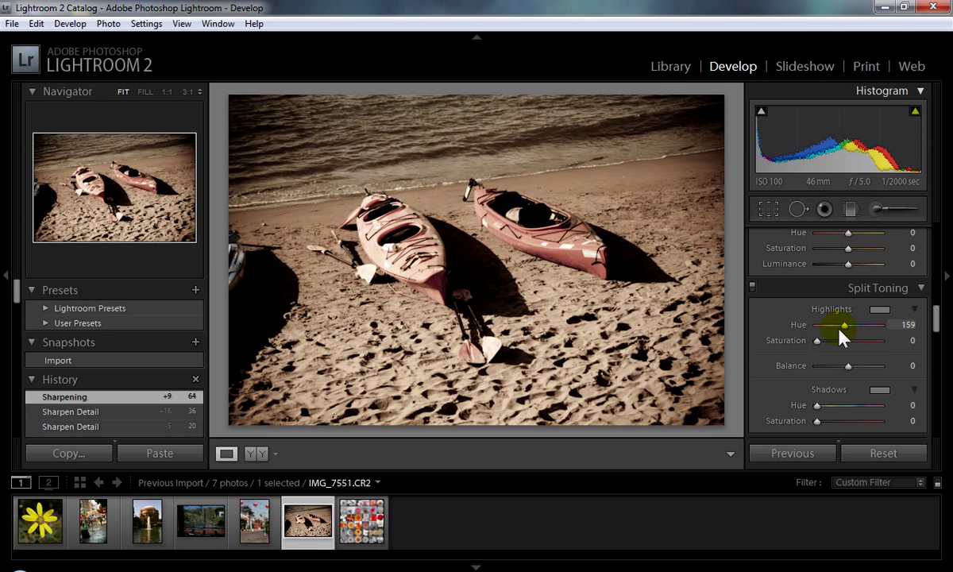
# Step: In Library's Quick Develop, Reset All and apply Auto Tone, then return to Develop
pyautogui.click(671, 68)
pyautogui.click(879, 356)
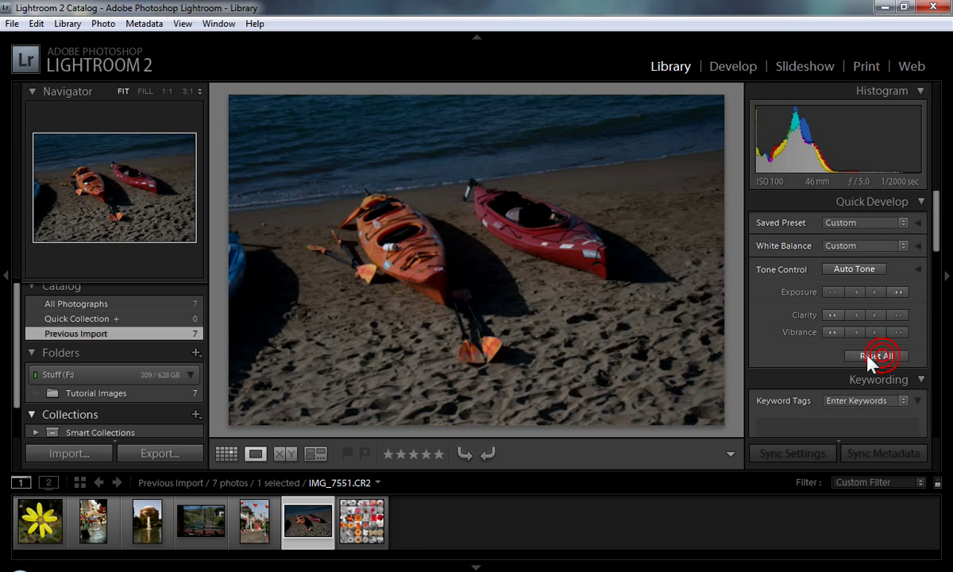
pyautogui.click(870, 276)
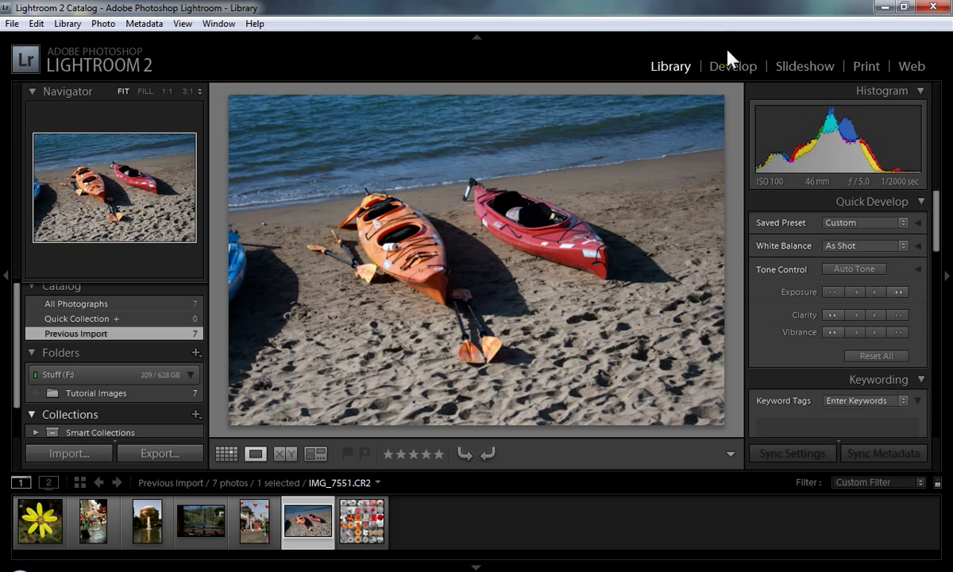
pyautogui.click(724, 67)
# Step: Set Blacks to 5, Contrast to +64, Exposure to +2.00, Vibrance +5 and Saturation +2
pyautogui.moveTo(936, 330); pyautogui.dragTo(936, 234)
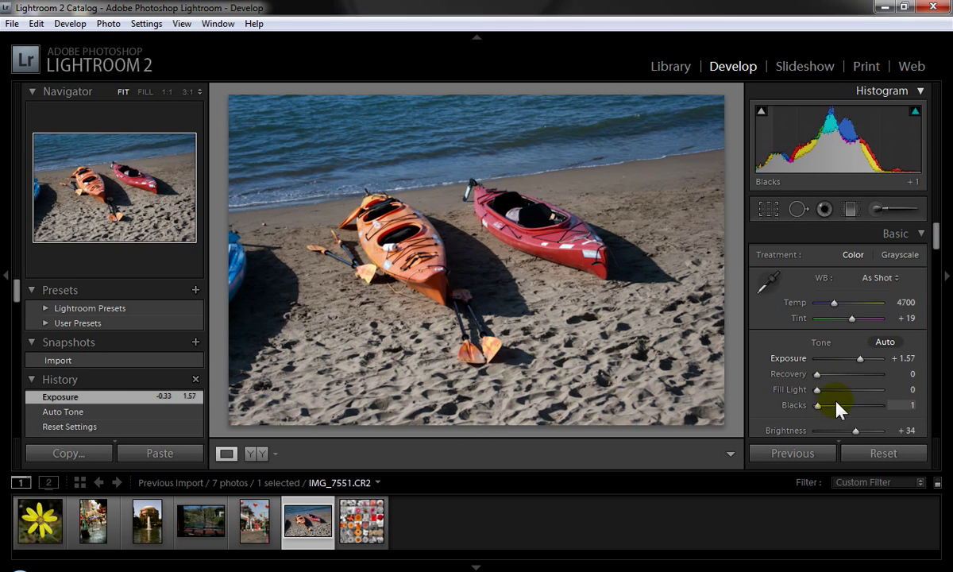
pyautogui.moveTo(824, 410); pyautogui.dragTo(827, 411)
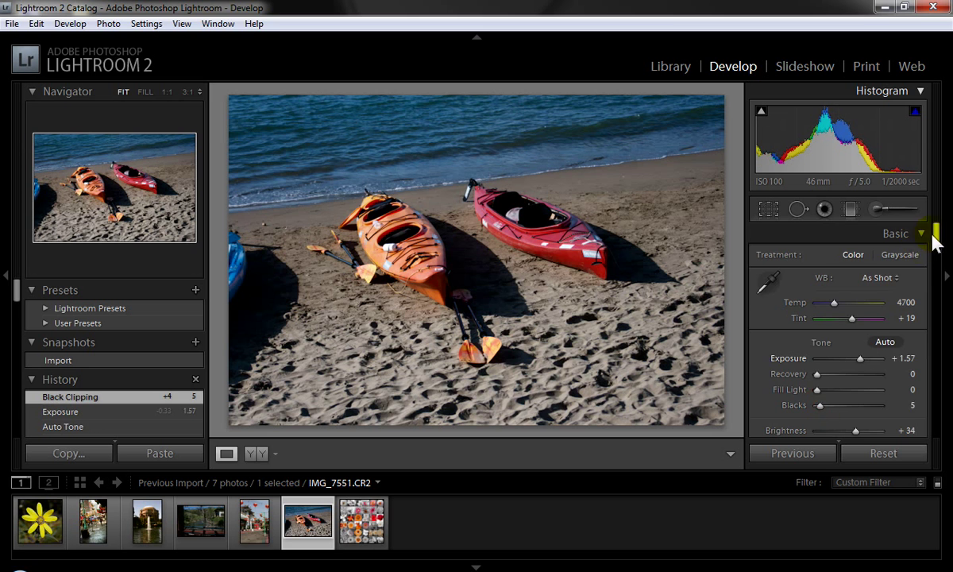
pyautogui.moveTo(934, 236); pyautogui.dragTo(935, 248)
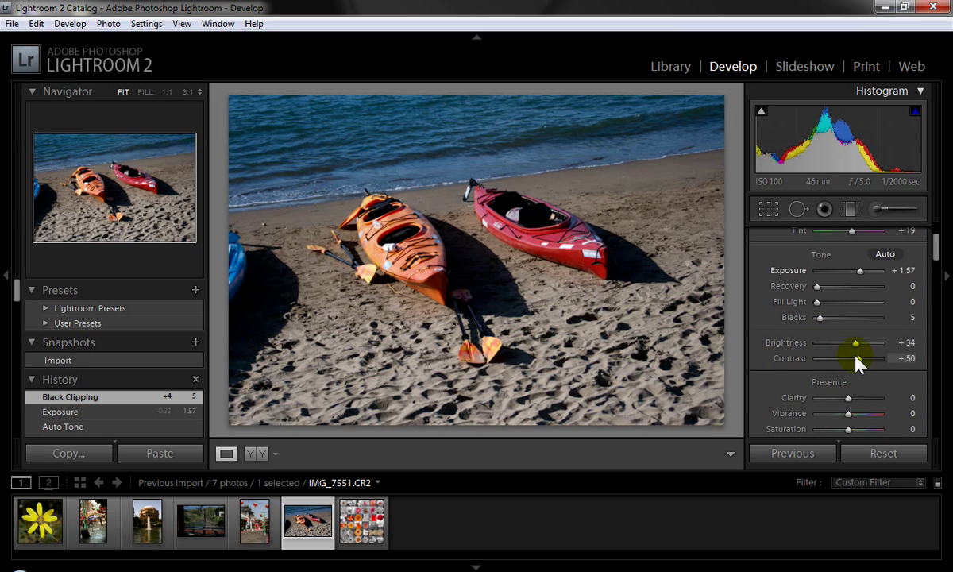
pyautogui.moveTo(858, 359); pyautogui.dragTo(865, 359)
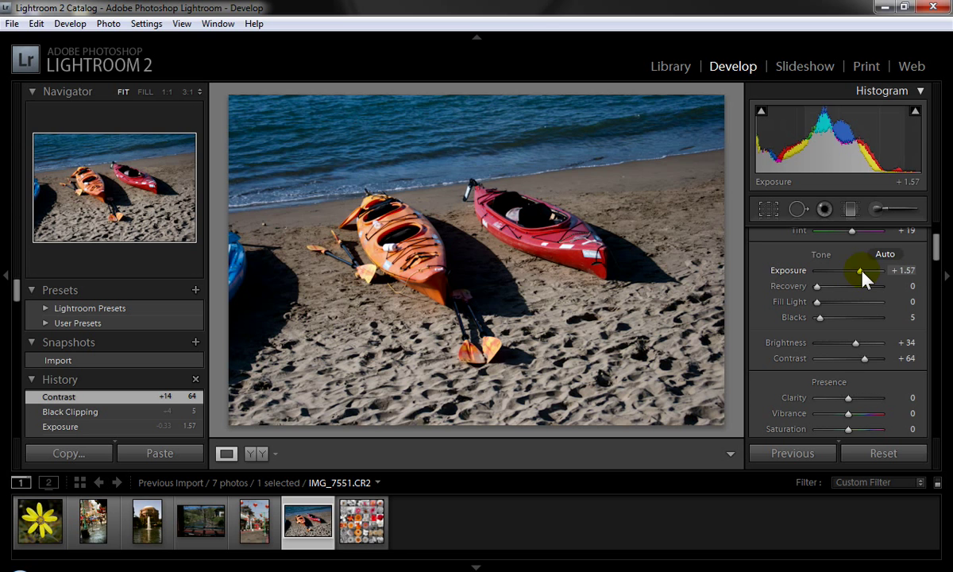
pyautogui.moveTo(862, 270); pyautogui.dragTo(867, 270)
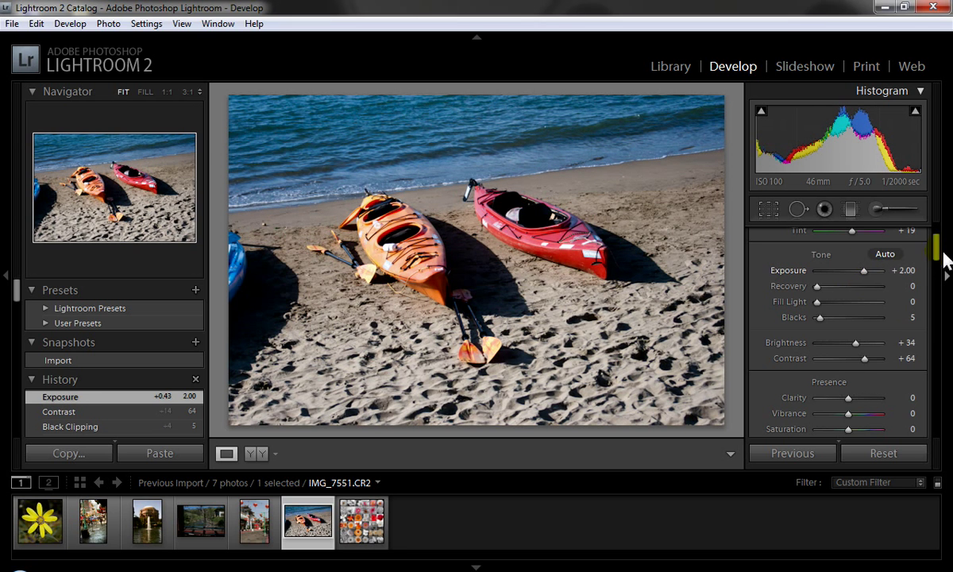
pyautogui.scroll(-2, 941, 254)
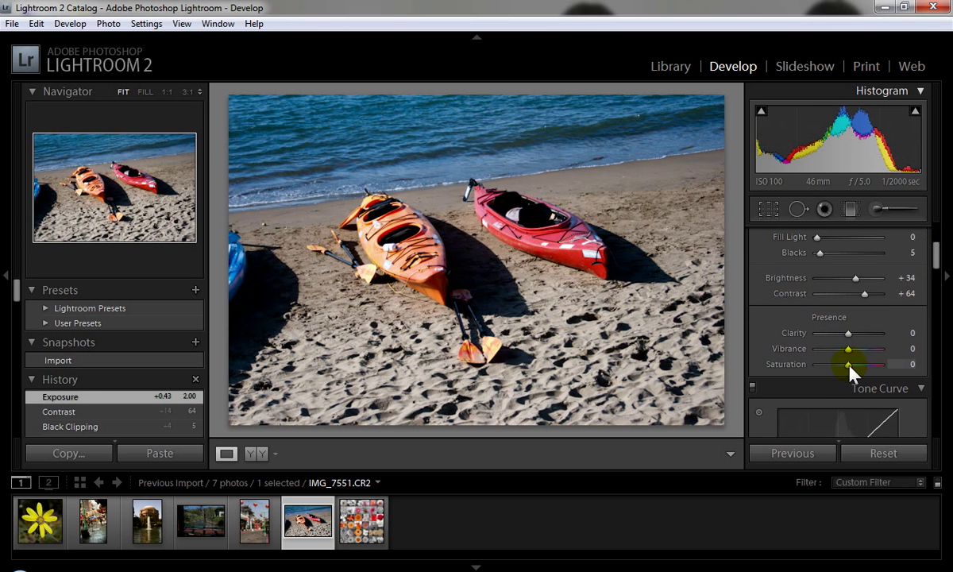
pyautogui.moveTo(849, 364); pyautogui.dragTo(851, 349)
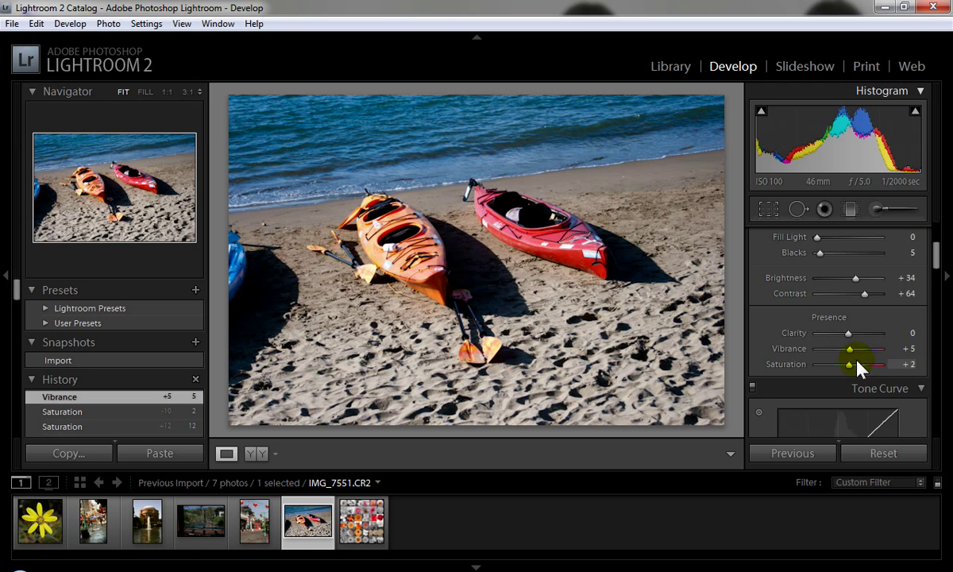
pyautogui.moveTo(937, 254); pyautogui.dragTo(929, 321)
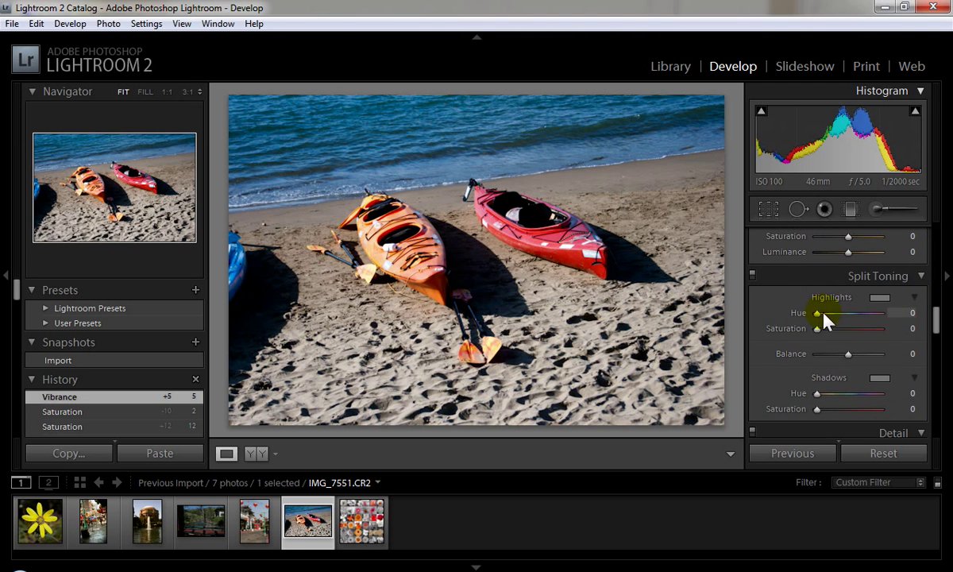
# Step: Give highlights a red tint at saturation 58, shadows hue 146 at saturation 63, balance -7
pyautogui.moveTo(816, 312)
pyautogui.mouseDown()
pyautogui.moveTo(900, 315)
pyautogui.moveTo(845, 315)
pyautogui.moveTo(864, 340)
pyautogui.moveTo(831, 330)
pyautogui.moveTo(823, 317)
pyautogui.moveTo(868, 318)
pyautogui.moveTo(814, 321)
pyautogui.mouseUp()
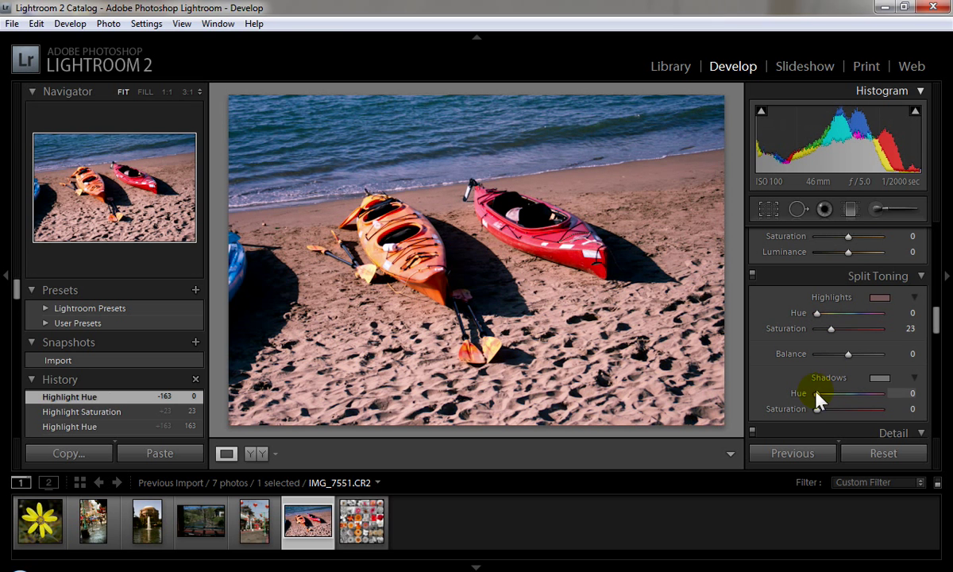
pyautogui.moveTo(817, 393)
pyautogui.mouseDown()
pyautogui.moveTo(843, 395)
pyautogui.moveTo(840, 410)
pyautogui.moveTo(869, 410)
pyautogui.moveTo(845, 410)
pyautogui.mouseUp()
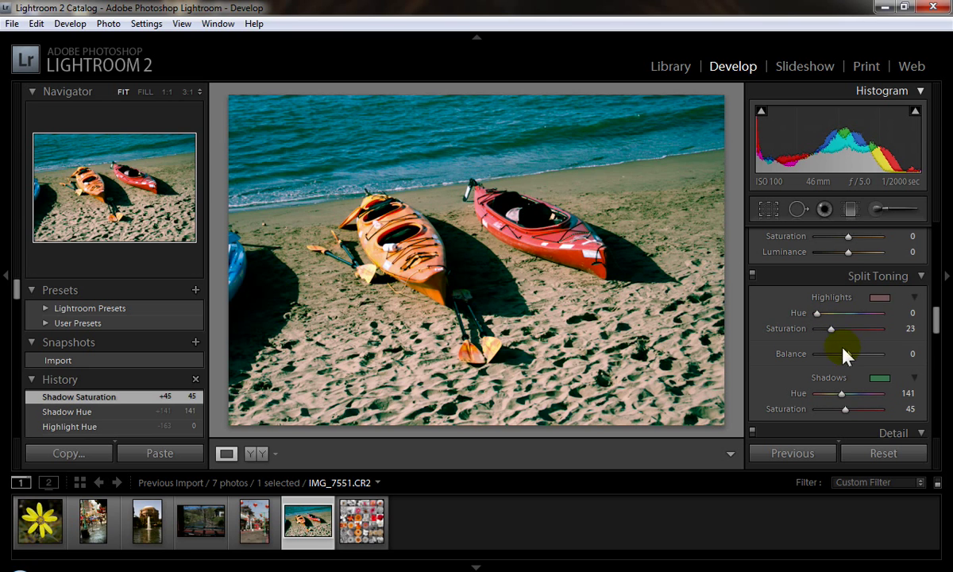
pyautogui.moveTo(844, 358)
pyautogui.mouseDown()
pyautogui.moveTo(828, 359)
pyautogui.moveTo(883, 359)
pyautogui.moveTo(832, 359)
pyautogui.moveTo(883, 364)
pyautogui.moveTo(850, 363)
pyautogui.mouseUp()
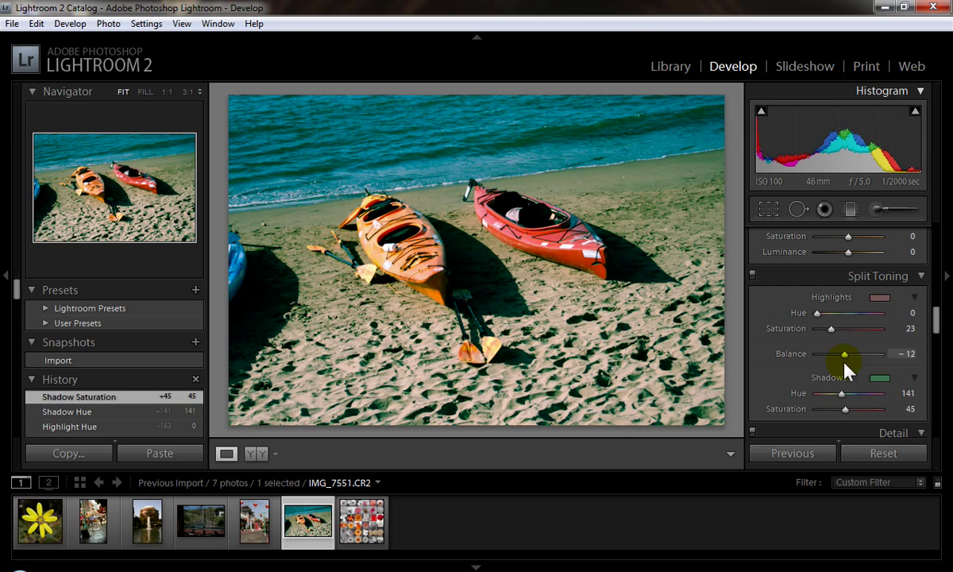
pyautogui.moveTo(845, 363); pyautogui.dragTo(847, 363)
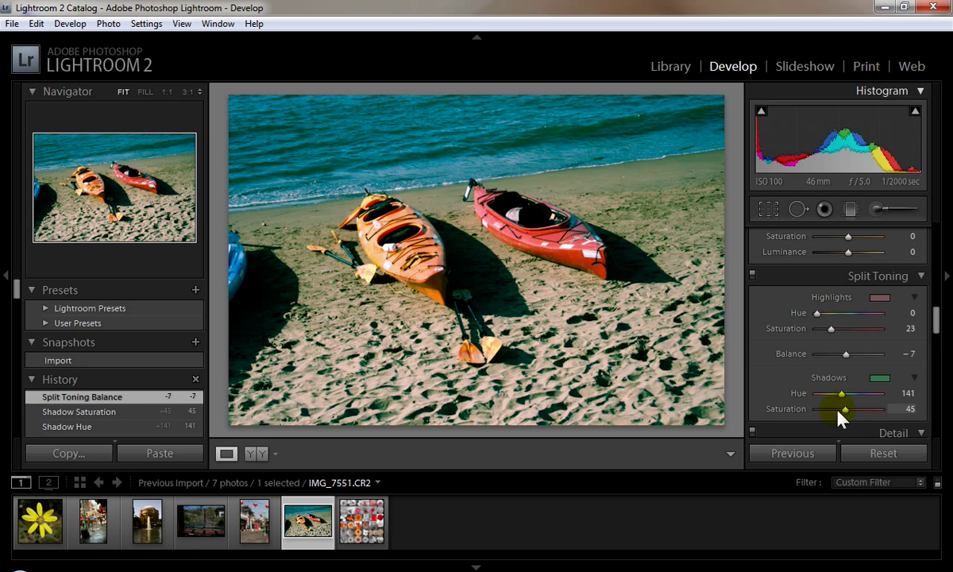
pyautogui.moveTo(853, 411)
pyautogui.mouseDown()
pyautogui.moveTo(863, 412)
pyautogui.moveTo(862, 395)
pyautogui.moveTo(844, 395)
pyautogui.mouseUp()
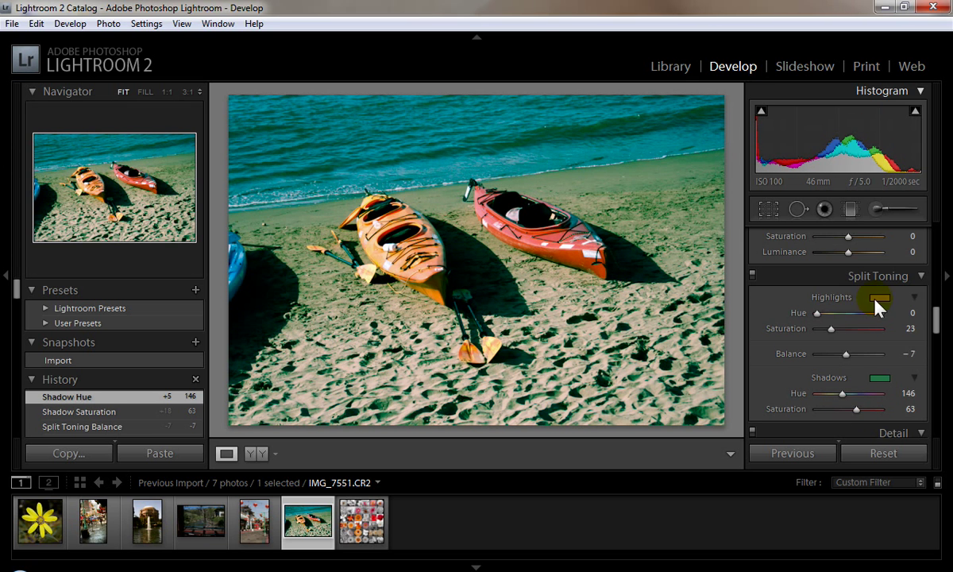
pyautogui.moveTo(818, 314)
pyautogui.mouseDown()
pyautogui.moveTo(827, 315)
pyautogui.moveTo(808, 318)
pyautogui.moveTo(853, 330)
pyautogui.mouseUp()
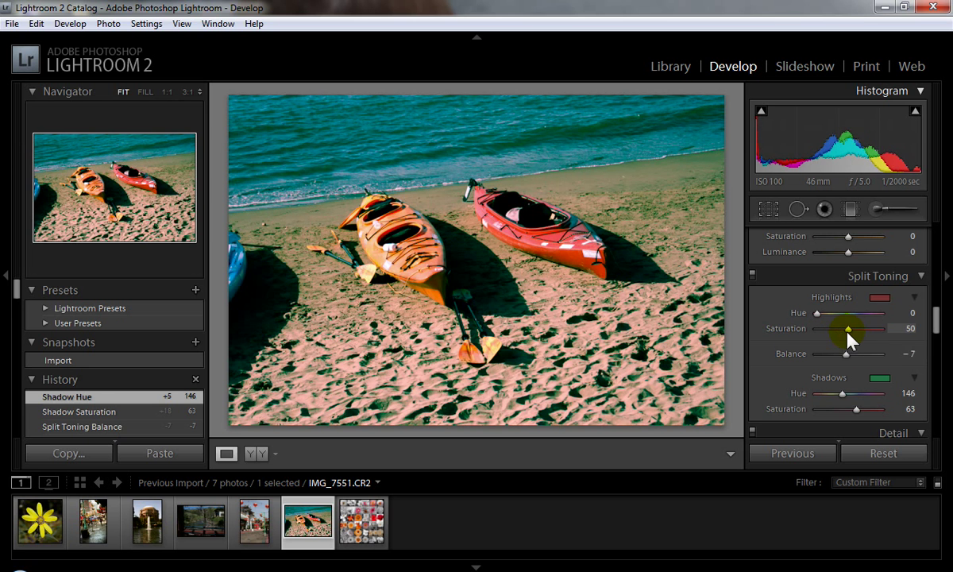
pyautogui.scroll(-2, 934, 333)
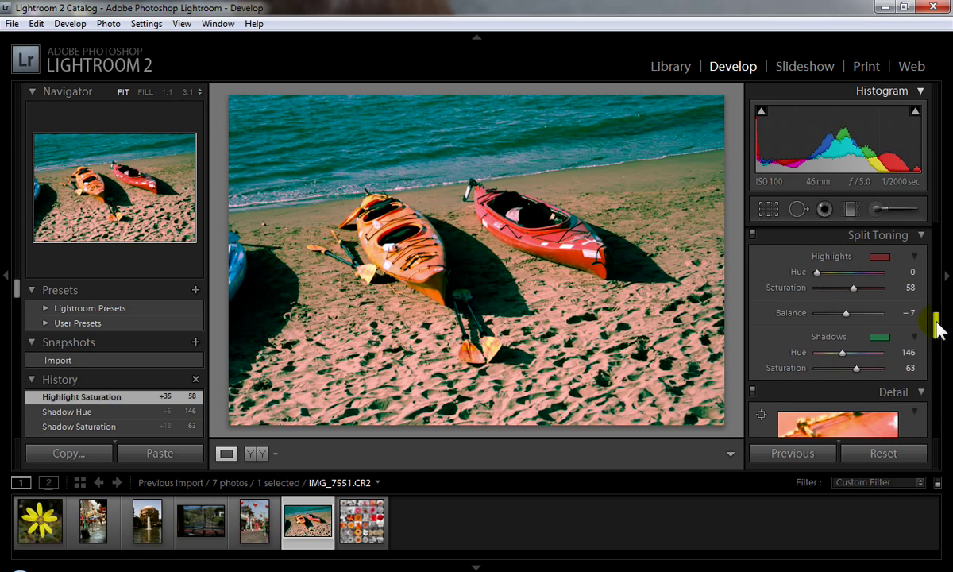
pyautogui.scroll(3, 936, 318)
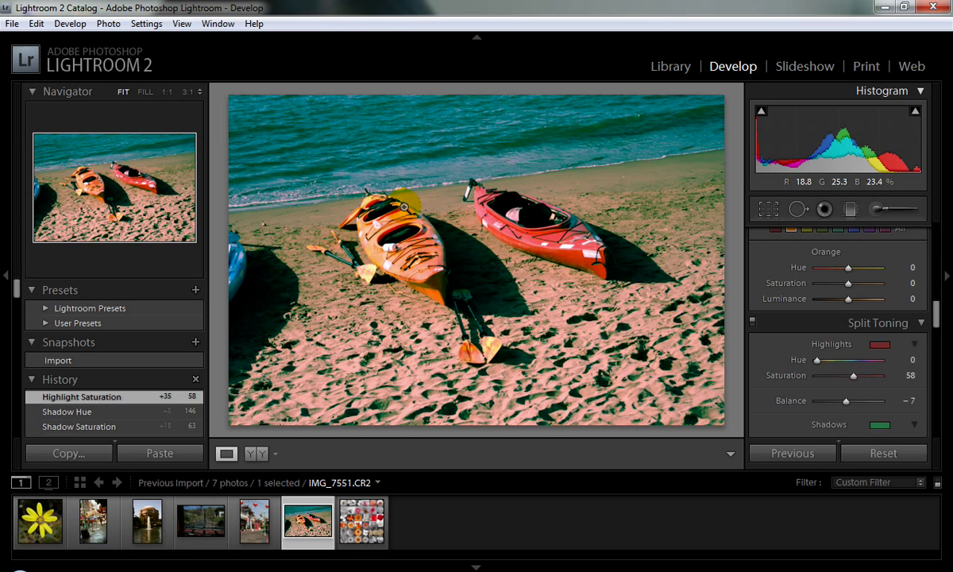
# Step: Reset the kayak photo with Quick Develop's Reset All, then select IMG_5753.jpg in the filmstrip
pyautogui.click(673, 64)
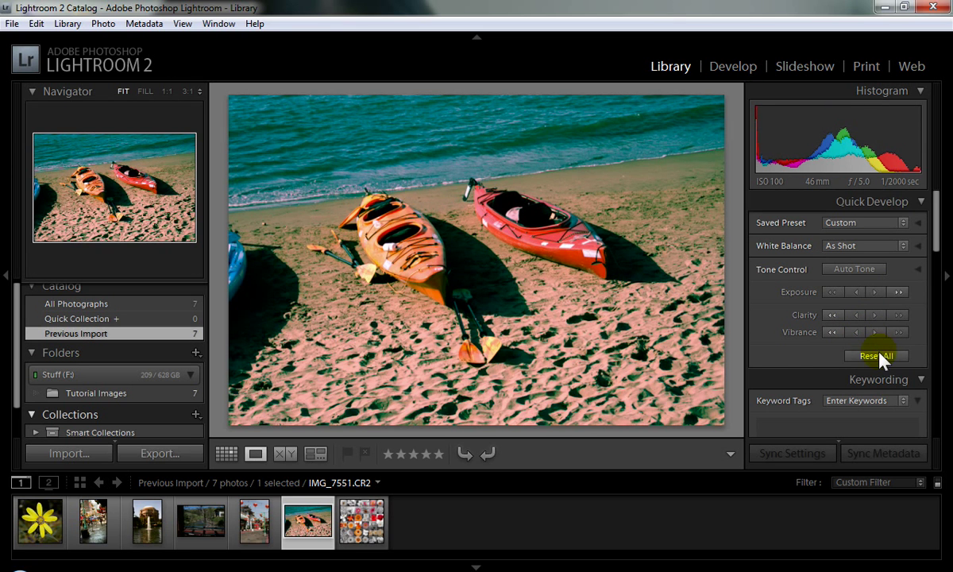
pyautogui.click(880, 355)
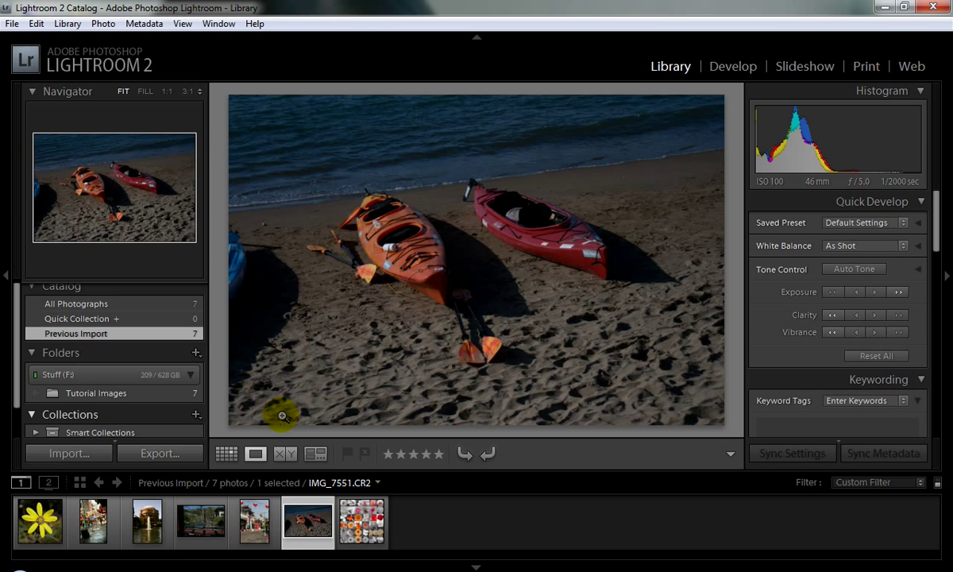
pyautogui.click(254, 520)
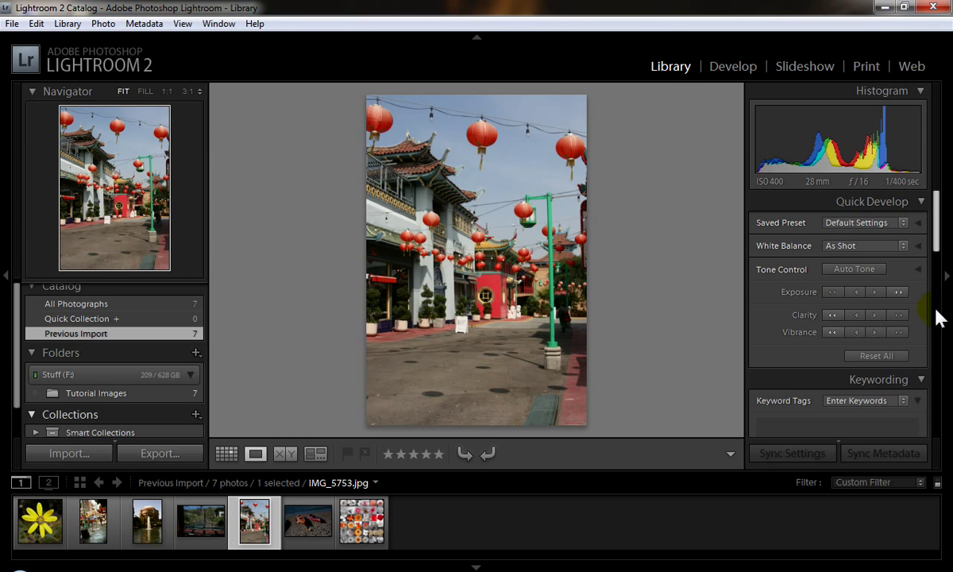
pyautogui.moveTo(939, 243); pyautogui.dragTo(935, 233)
# Step: Apply Auto Tone and Auto white balance to IMG_5753.jpg, then open it in Develop
pyautogui.click(848, 269)
pyautogui.click(862, 246)
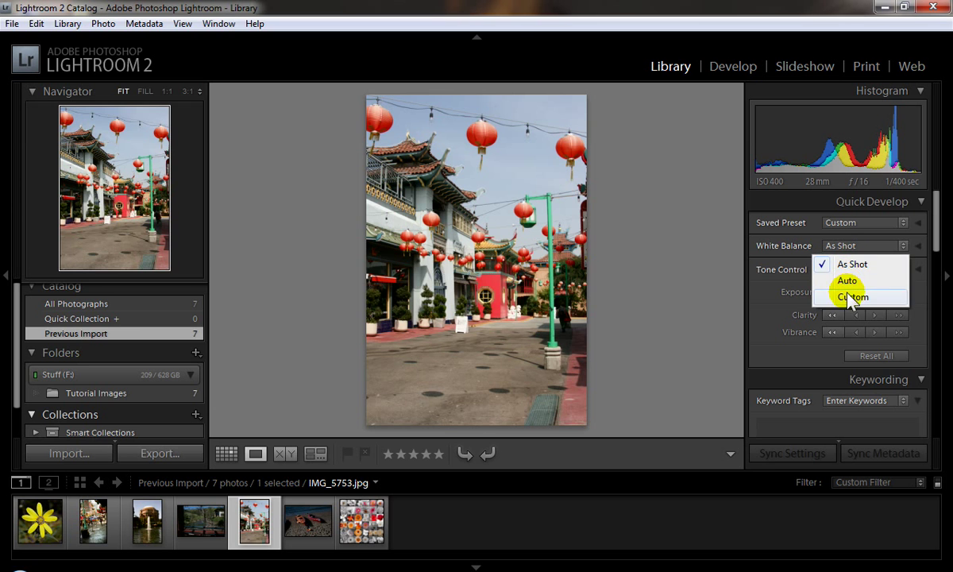
pyautogui.click(847, 281)
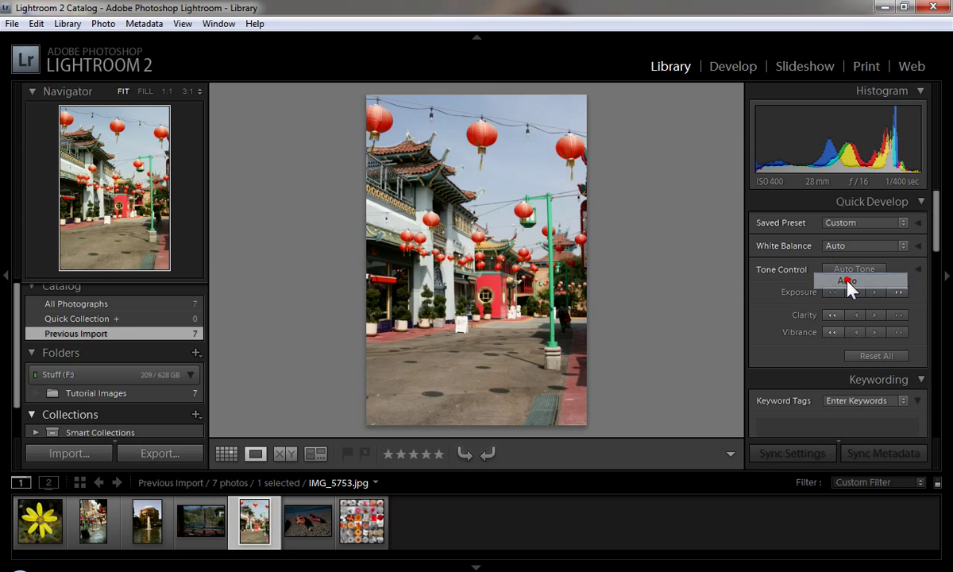
pyautogui.click(846, 223)
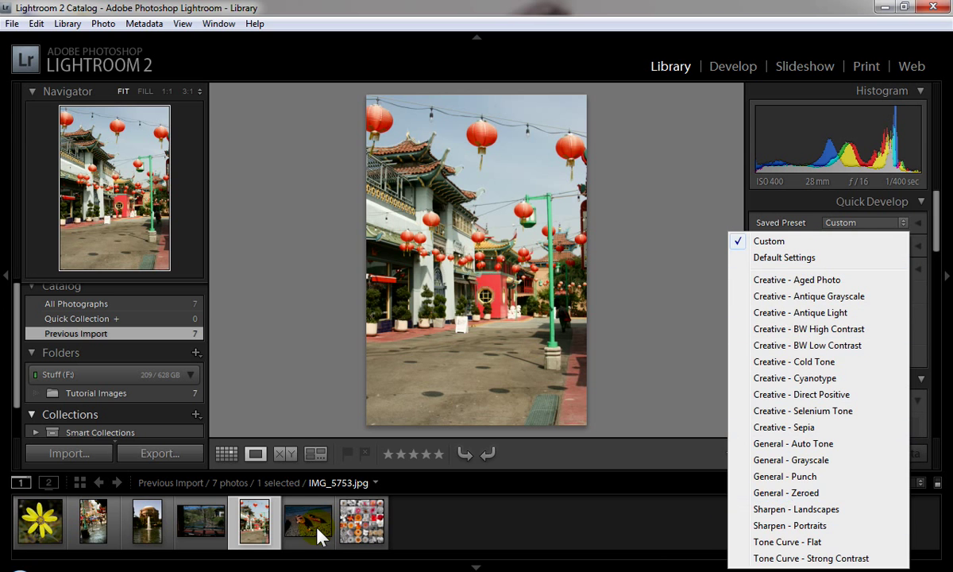
pyautogui.click(318, 536)
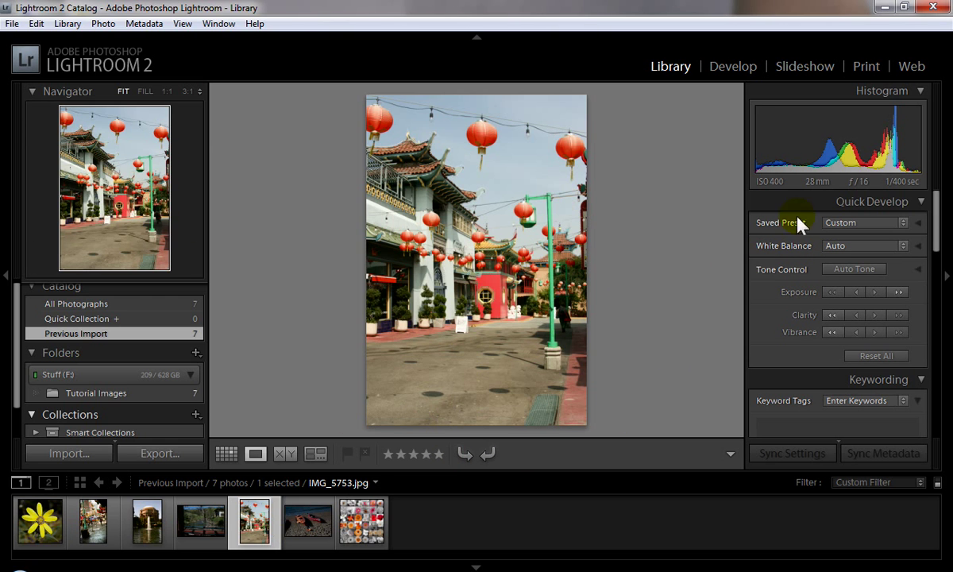
pyautogui.click(732, 66)
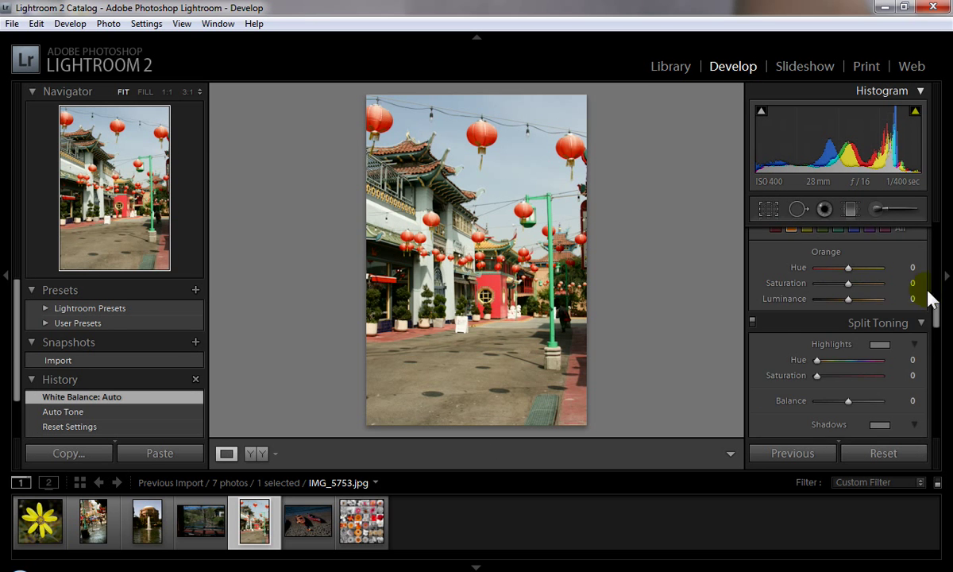
# Step: In Basic, adjust temperature, then set blacks 6, recovery 100, exposure 1.05, clarity +19, contrast +16
pyautogui.moveTo(941, 321); pyautogui.dragTo(938, 235)
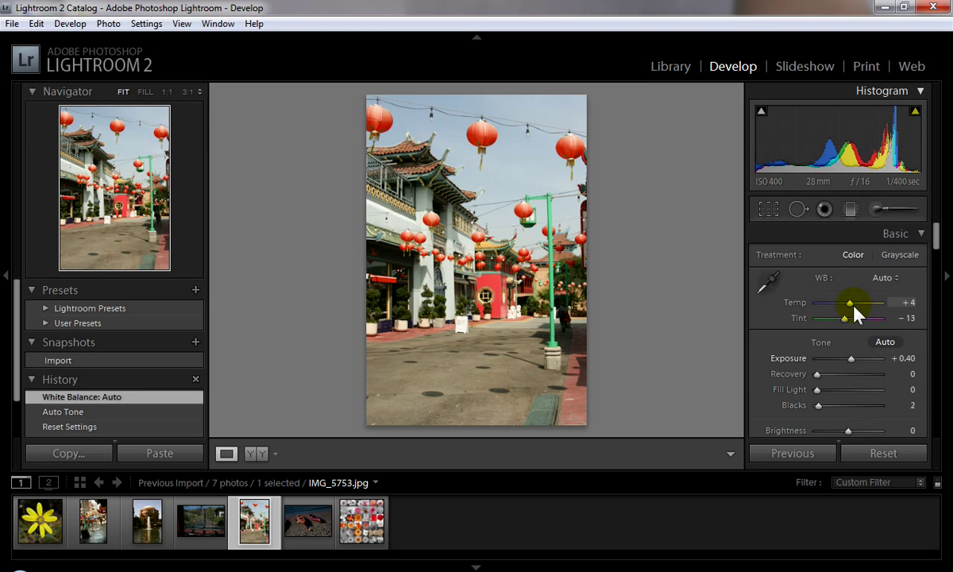
pyautogui.moveTo(852, 303); pyautogui.dragTo(850, 326)
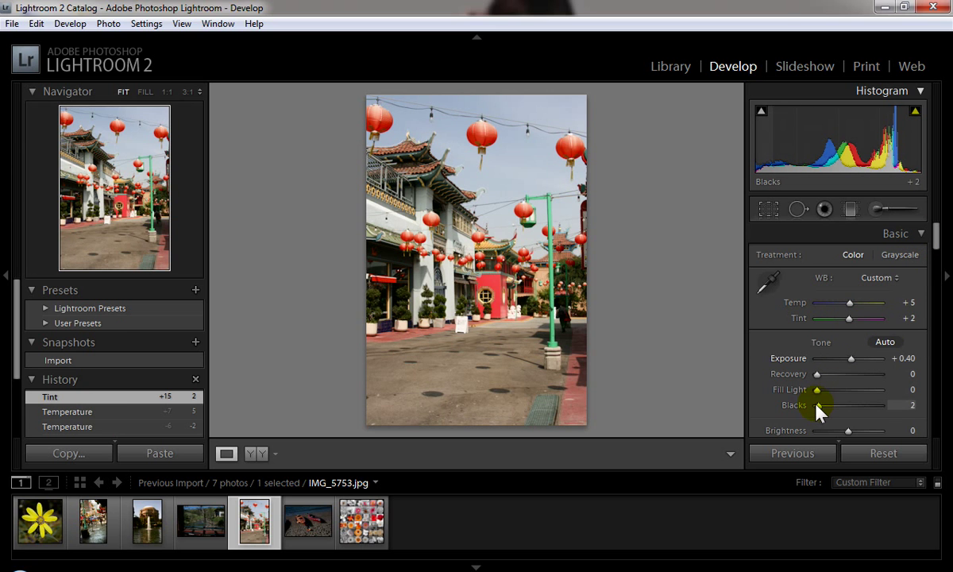
pyautogui.moveTo(816, 405); pyautogui.dragTo(846, 374)
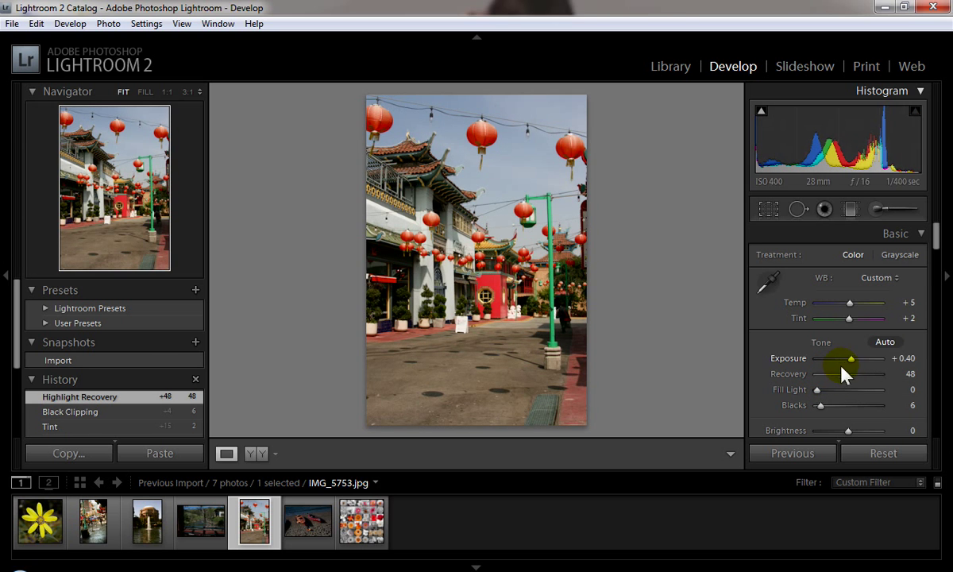
pyautogui.moveTo(847, 374)
pyautogui.mouseDown()
pyautogui.moveTo(886, 378)
pyautogui.moveTo(859, 363)
pyautogui.mouseUp()
pyautogui.moveTo(937, 239); pyautogui.dragTo(940, 273)
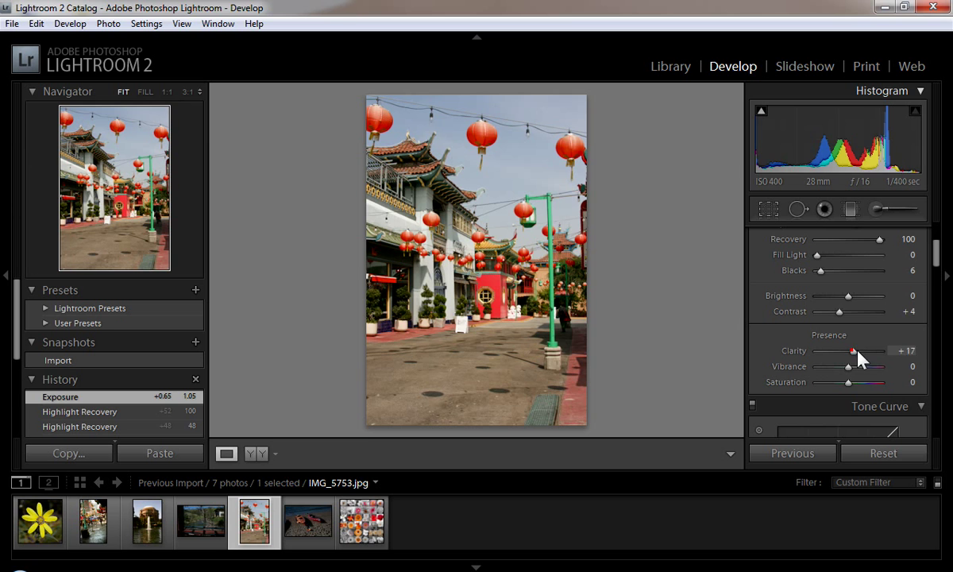
pyautogui.moveTo(860, 359); pyautogui.dragTo(860, 355)
pyautogui.moveTo(840, 312); pyautogui.dragTo(846, 313)
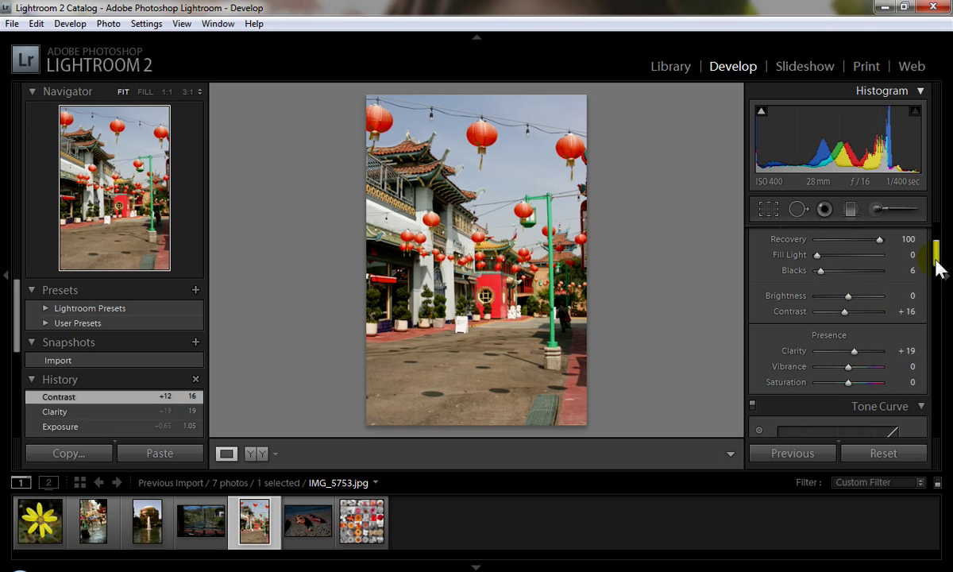
# Step: Bring up the HSL panel showing Hue sliders for all colours
pyautogui.moveTo(936, 265); pyautogui.dragTo(931, 309)
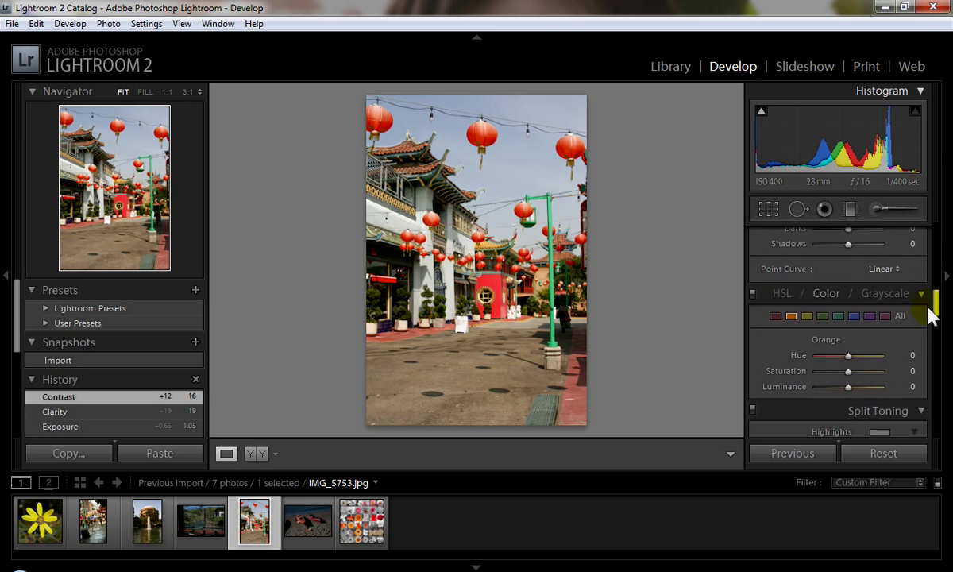
pyautogui.click(790, 290)
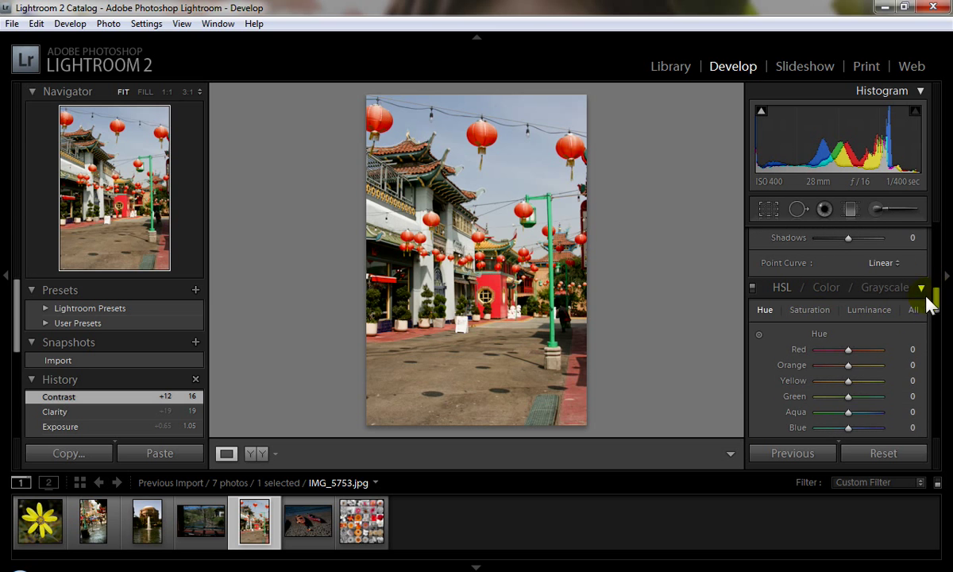
pyautogui.click(822, 289)
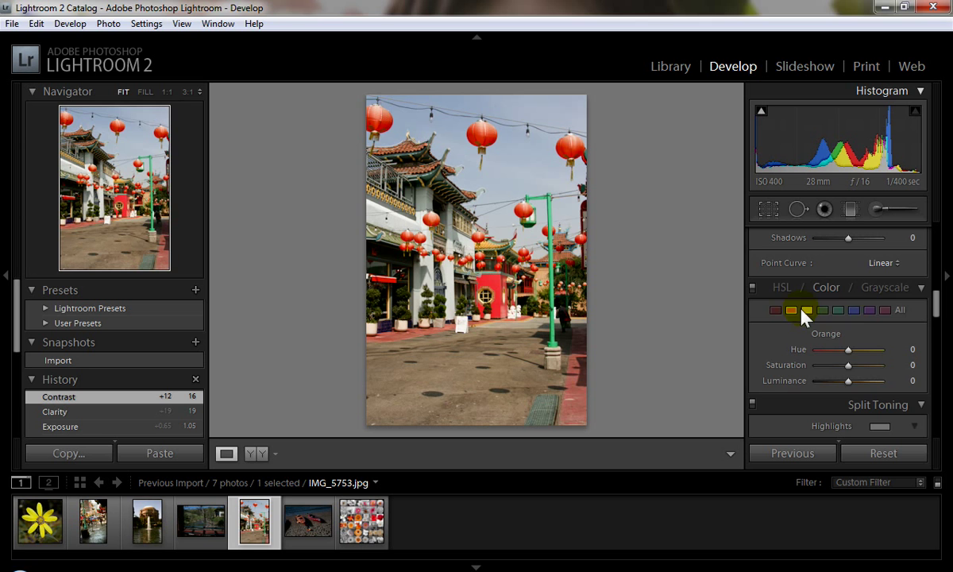
pyautogui.click(782, 288)
pyautogui.moveTo(929, 294); pyautogui.dragTo(936, 298)
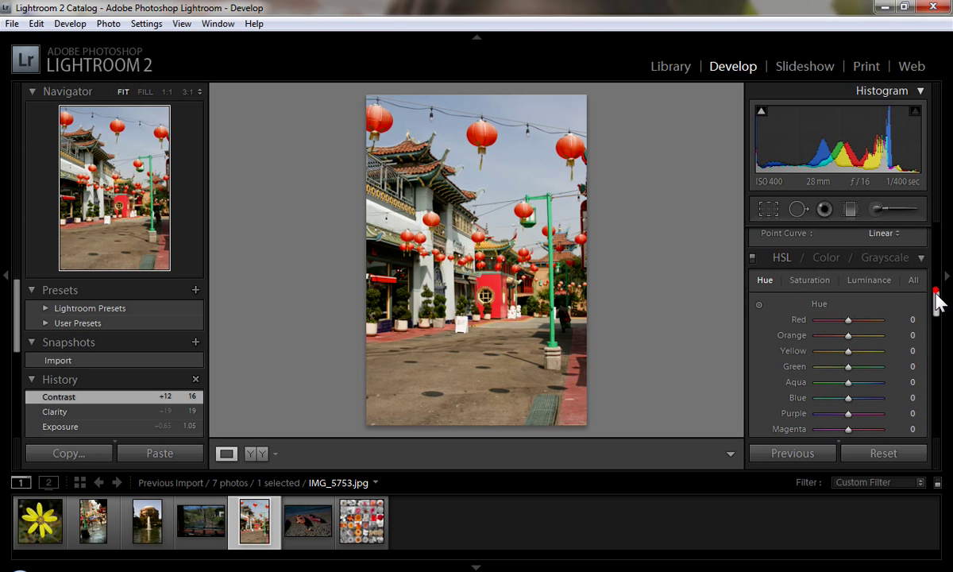
# Step: Shift red and orange toward yellow and blue toward purple, and adjust yellow, purple, magenta and aqua hues
pyautogui.moveTo(849, 319); pyautogui.dragTo(908, 329)
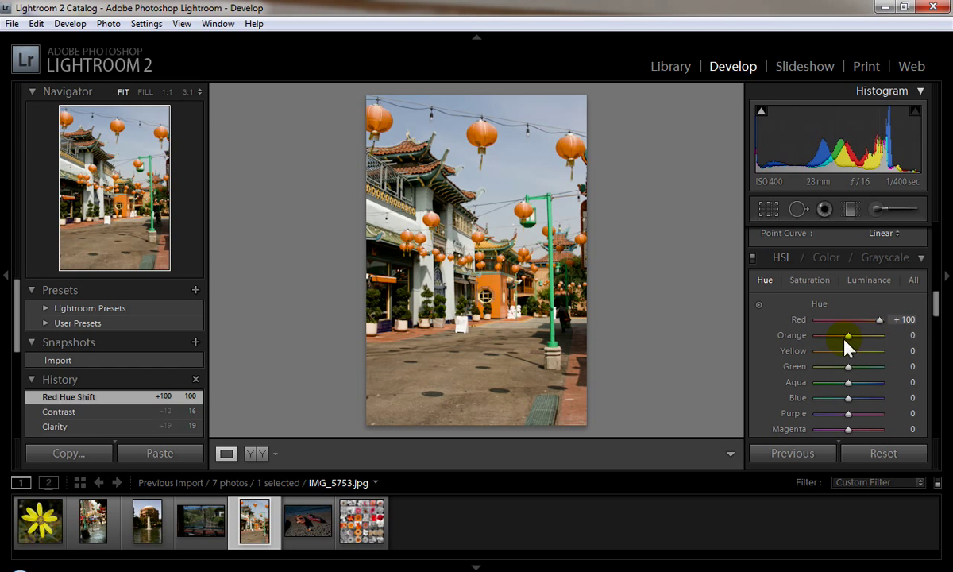
pyautogui.moveTo(852, 337)
pyautogui.mouseDown()
pyautogui.moveTo(921, 340)
pyautogui.moveTo(776, 340)
pyautogui.moveTo(910, 338)
pyautogui.mouseUp()
pyautogui.moveTo(849, 351)
pyautogui.mouseDown()
pyautogui.moveTo(802, 359)
pyautogui.moveTo(883, 361)
pyautogui.moveTo(811, 364)
pyautogui.moveTo(898, 375)
pyautogui.moveTo(809, 383)
pyautogui.moveTo(902, 382)
pyautogui.moveTo(779, 393)
pyautogui.mouseUp()
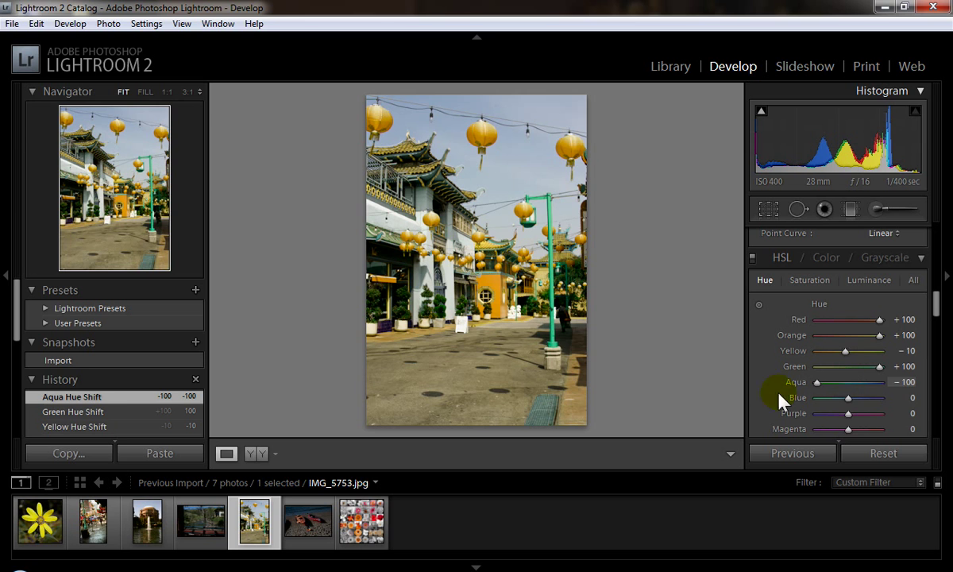
pyautogui.moveTo(848, 399); pyautogui.dragTo(911, 402)
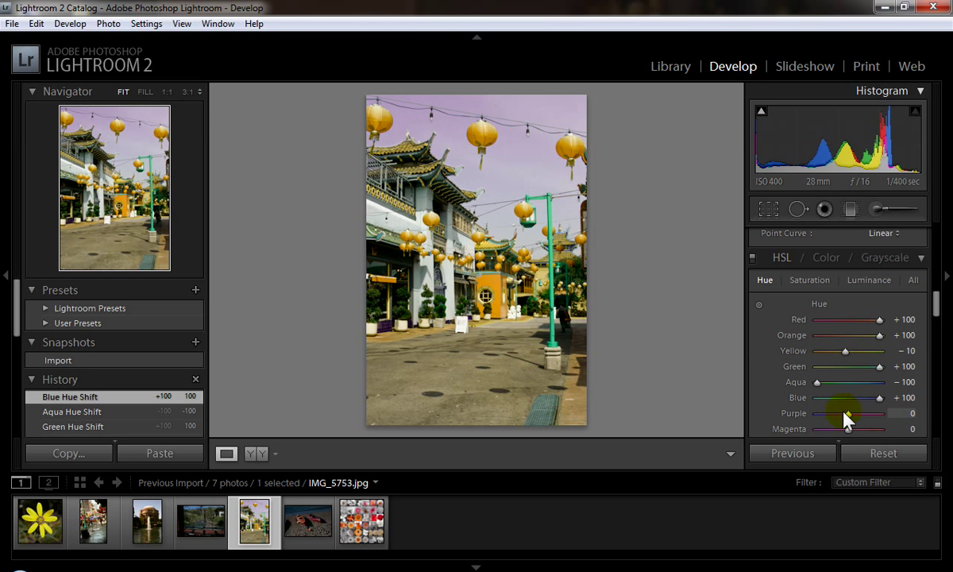
pyautogui.moveTo(844, 414); pyautogui.dragTo(785, 424)
pyautogui.moveTo(852, 429)
pyautogui.mouseDown()
pyautogui.moveTo(892, 433)
pyautogui.moveTo(840, 421)
pyautogui.moveTo(853, 430)
pyautogui.mouseUp()
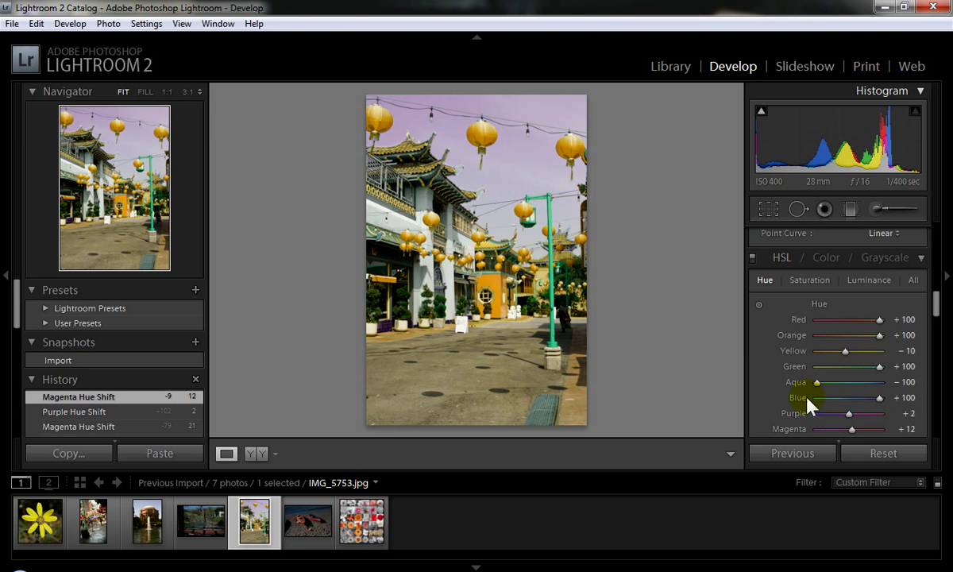
pyautogui.moveTo(830, 386)
pyautogui.mouseDown()
pyautogui.moveTo(850, 386)
pyautogui.moveTo(853, 400)
pyautogui.moveTo(851, 319)
pyautogui.mouseUp()
# Step: Reset the Hue sliders and switch the HSL panel to Saturation
pyautogui.click(880, 367)
pyautogui.click(871, 262)
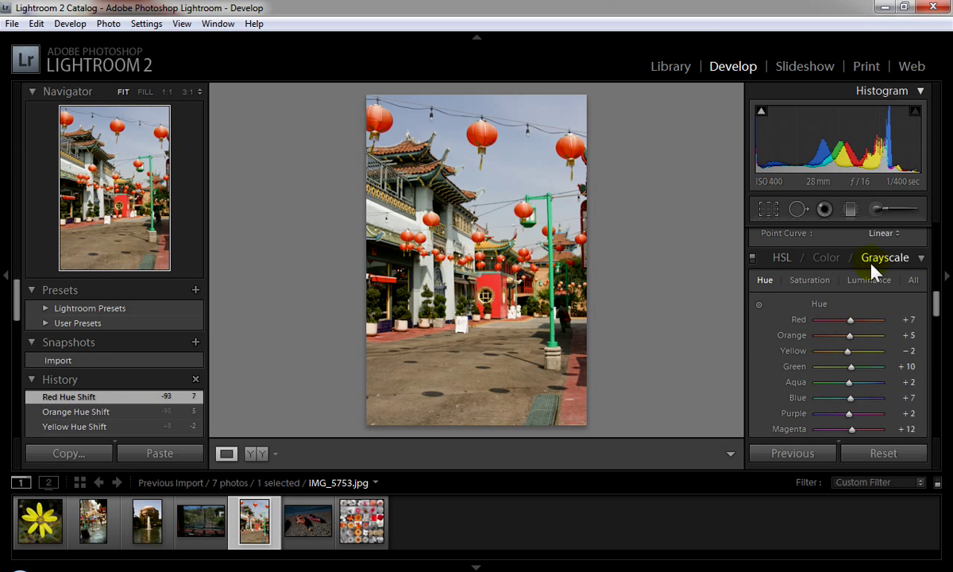
pyautogui.click(822, 280)
pyautogui.click(862, 280)
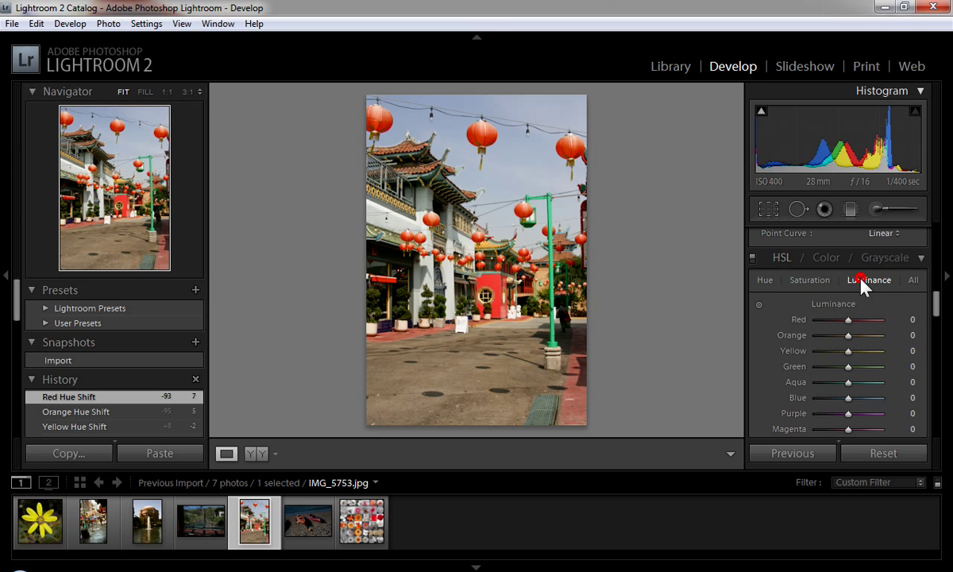
pyautogui.click(806, 281)
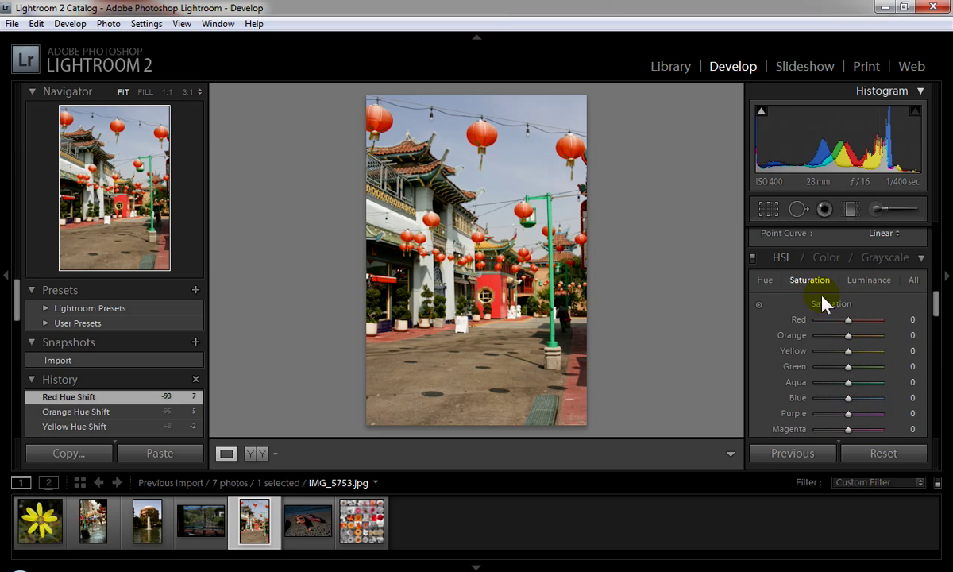
# Step: Set Yellow through Magenta saturation to -100, red to +31 and orange to +29
pyautogui.moveTo(848, 322)
pyautogui.mouseDown()
pyautogui.moveTo(785, 327)
pyautogui.moveTo(779, 319)
pyautogui.moveTo(852, 326)
pyautogui.moveTo(791, 351)
pyautogui.mouseUp()
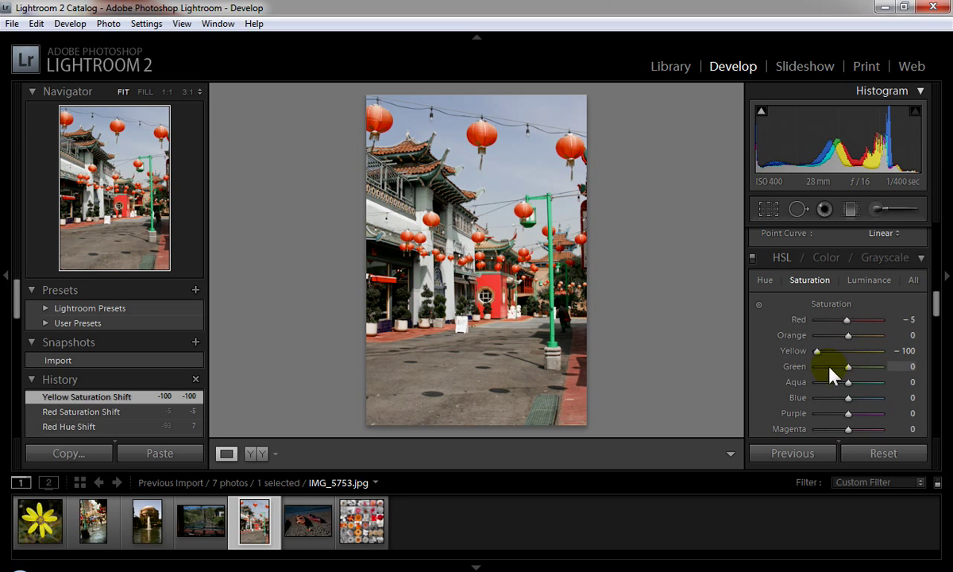
pyautogui.moveTo(848, 366); pyautogui.dragTo(794, 367)
pyautogui.moveTo(849, 382)
pyautogui.mouseDown()
pyautogui.moveTo(794, 384)
pyautogui.moveTo(847, 405)
pyautogui.moveTo(817, 398)
pyautogui.moveTo(816, 413)
pyautogui.mouseUp()
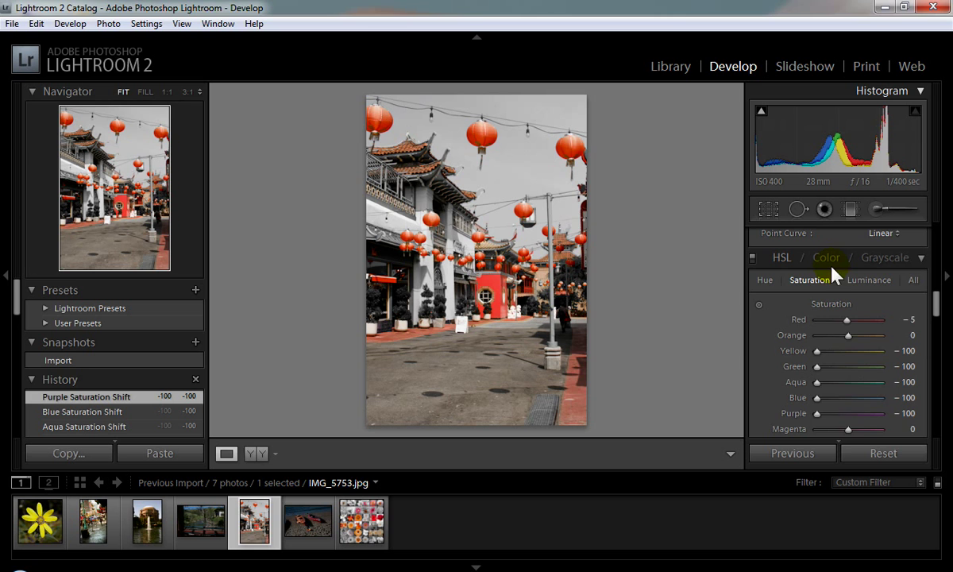
pyautogui.moveTo(931, 317); pyautogui.dragTo(941, 322)
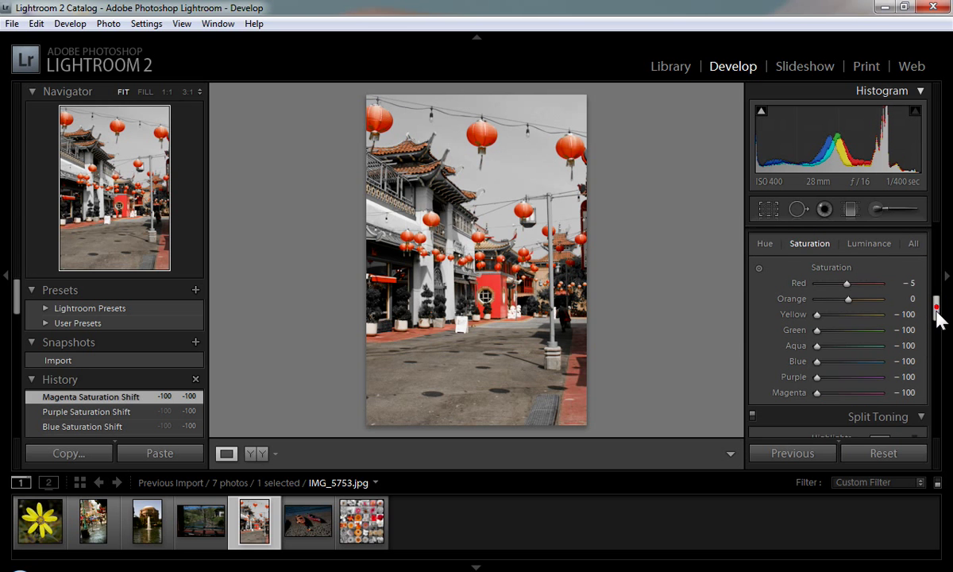
pyautogui.moveTo(846, 277); pyautogui.dragTo(863, 292)
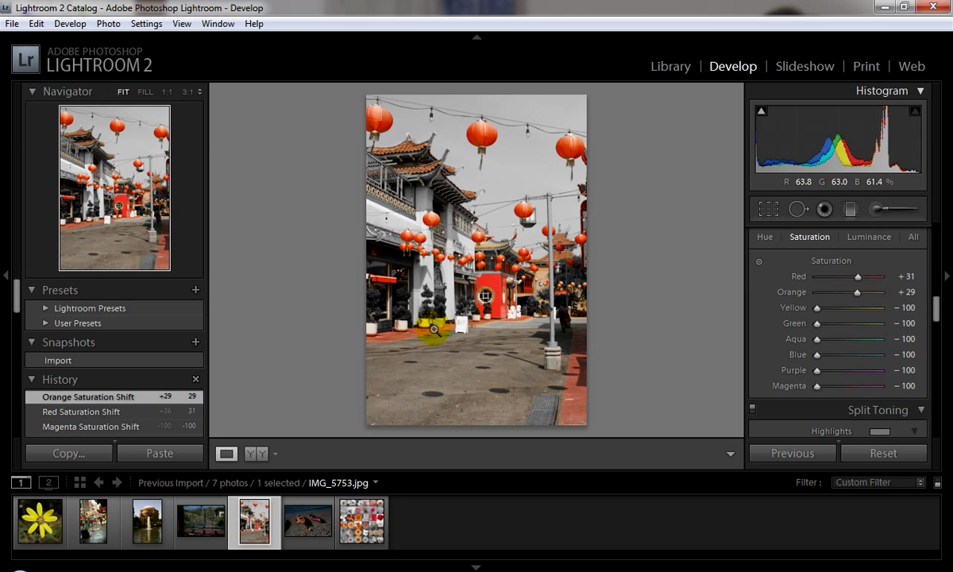
pyautogui.moveTo(937, 312); pyautogui.dragTo(940, 367)
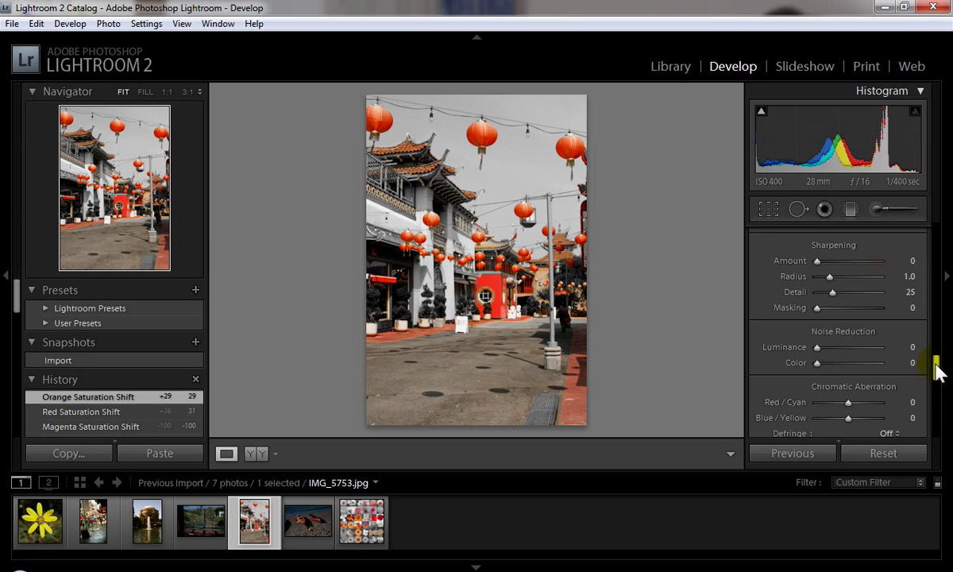
pyautogui.moveTo(936, 363); pyautogui.dragTo(935, 377)
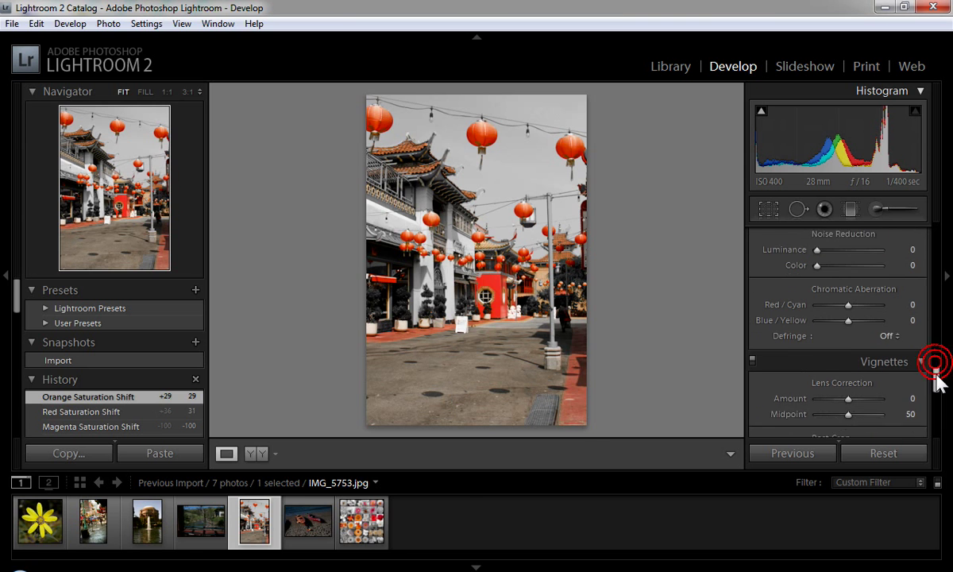
pyautogui.rightClick(439, 252)
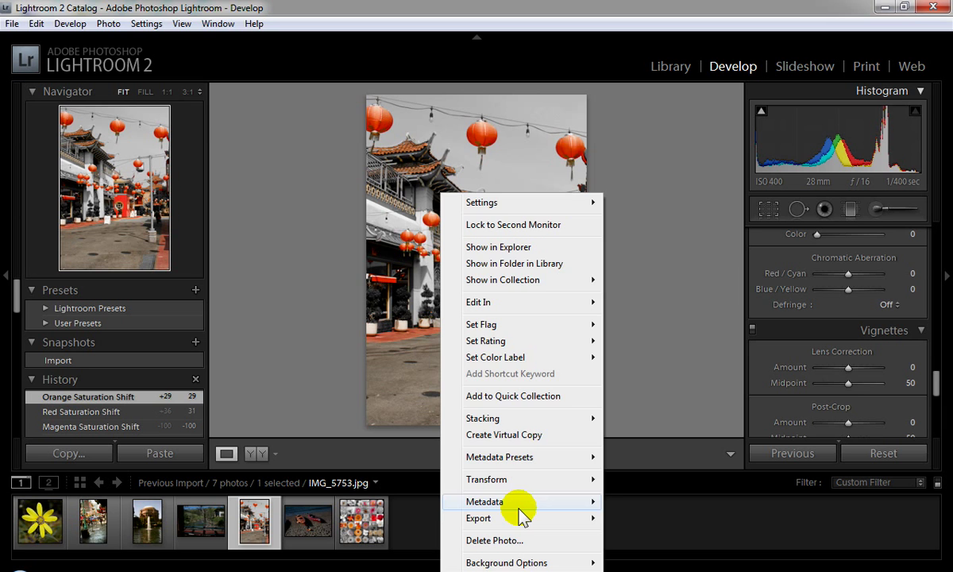
pyautogui.moveTo(479, 518)
pyautogui.click(627, 403)
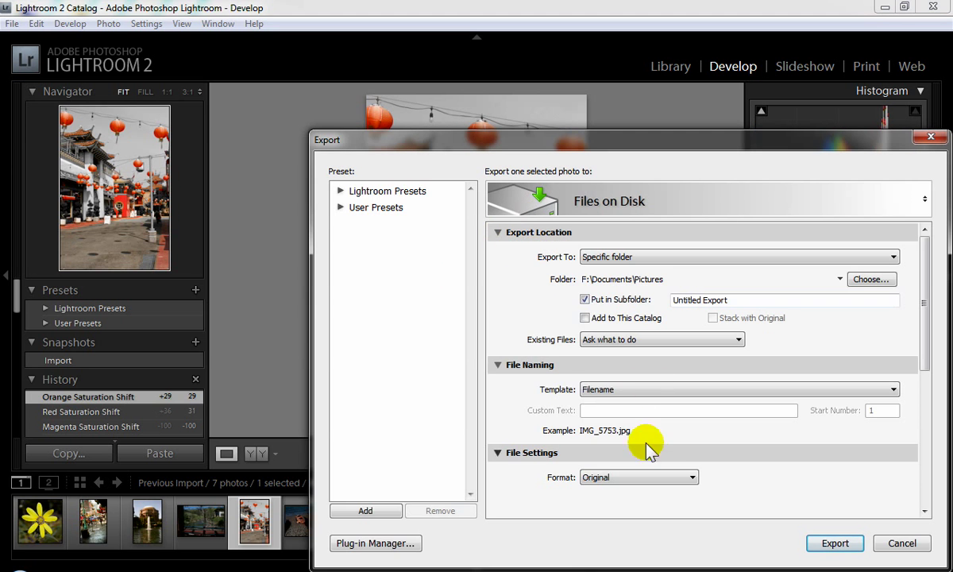
pyautogui.click(649, 479)
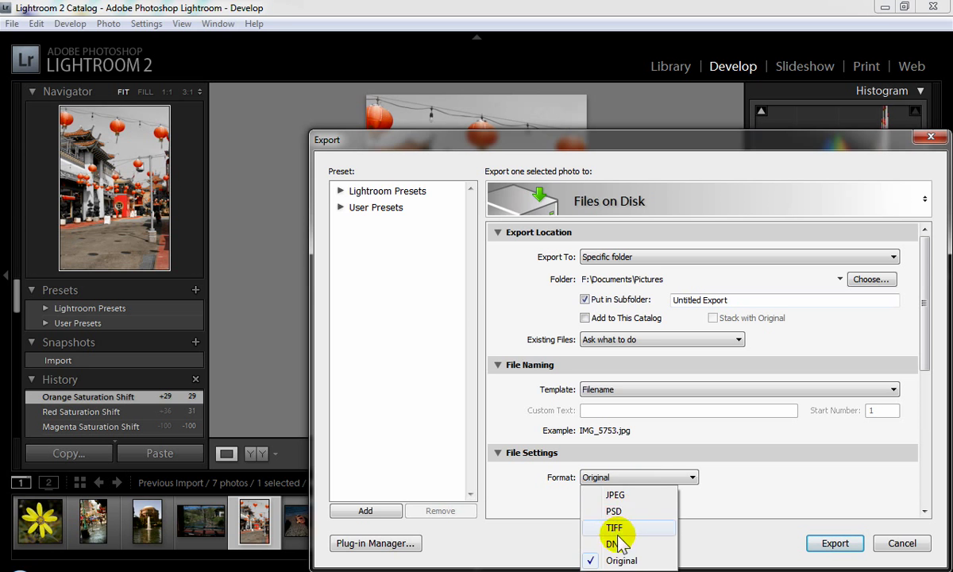
pyautogui.click(902, 545)
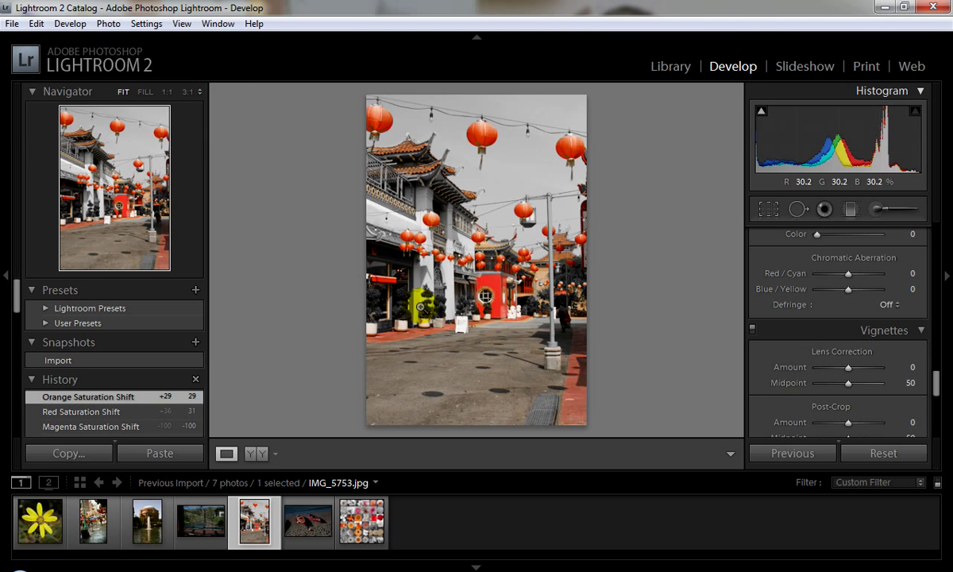
pyautogui.click(83, 24)
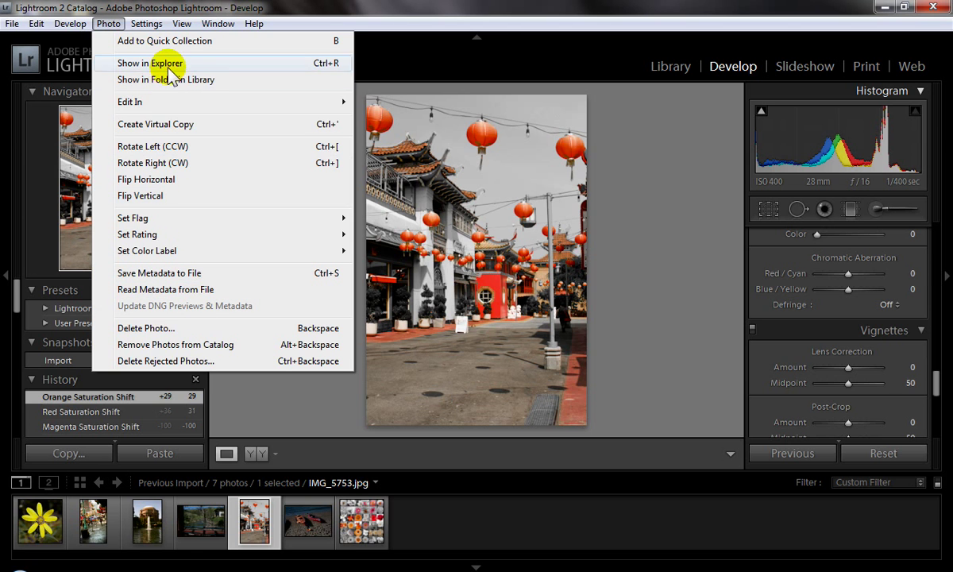
pyautogui.moveTo(130, 102)
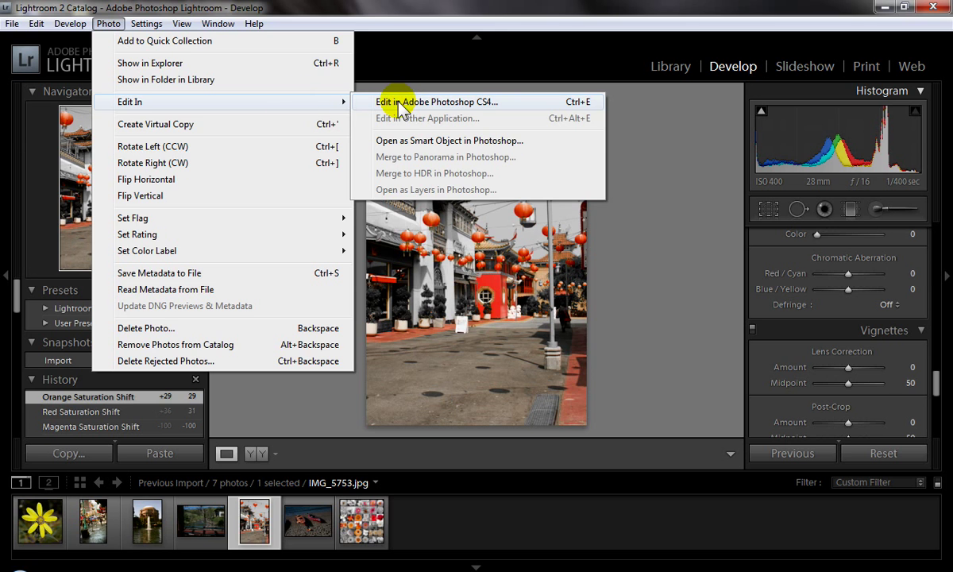
pyautogui.click(648, 220)
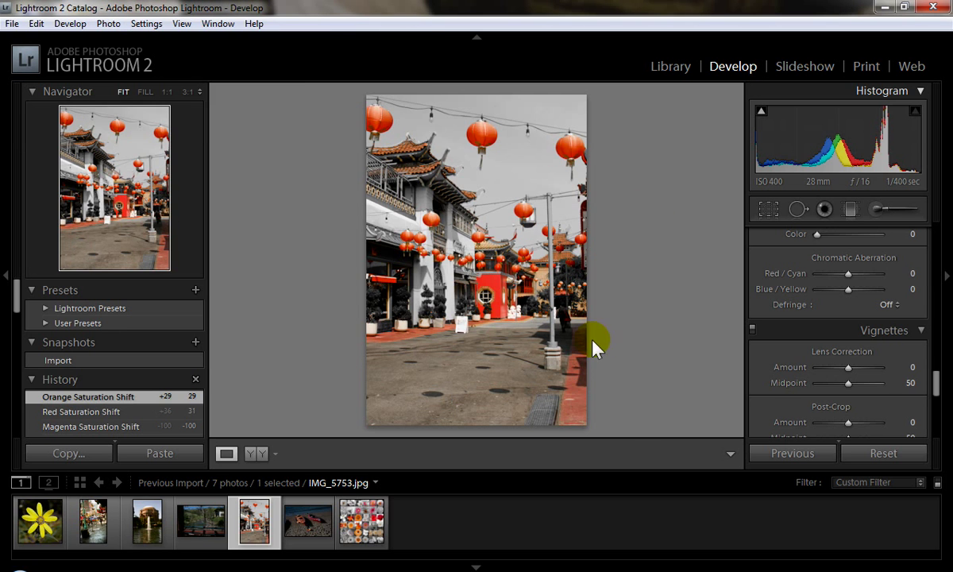